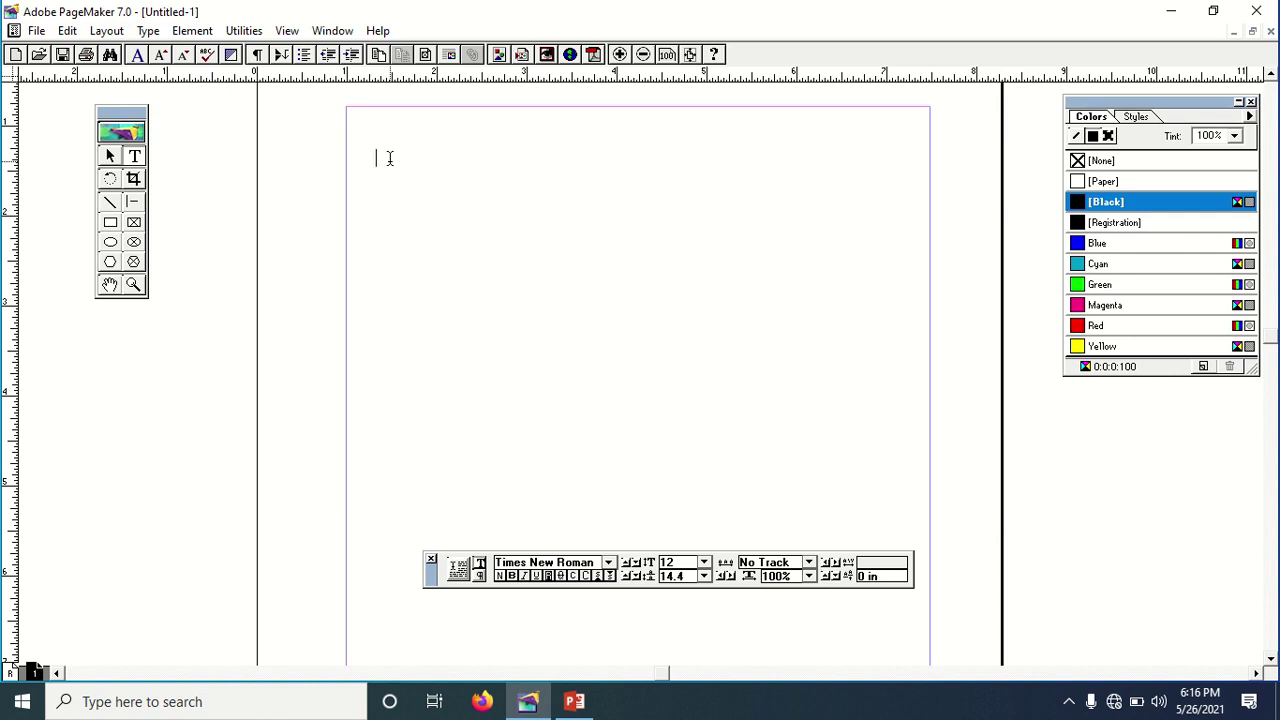
# Enter a six-line list near the top of the page: computer, Phone, car, mouse, keyboard, monitor
pyautogui.write('comput')
pyautogui.write('er ')
pyautogui.write('Phone')
pyautogui.press('Return')
pyautogui.write('car')
pyautogui.press('Return')
pyautogui.write('mouse')
pyautogui.press('Return')
pyautogui.write('keyboard')
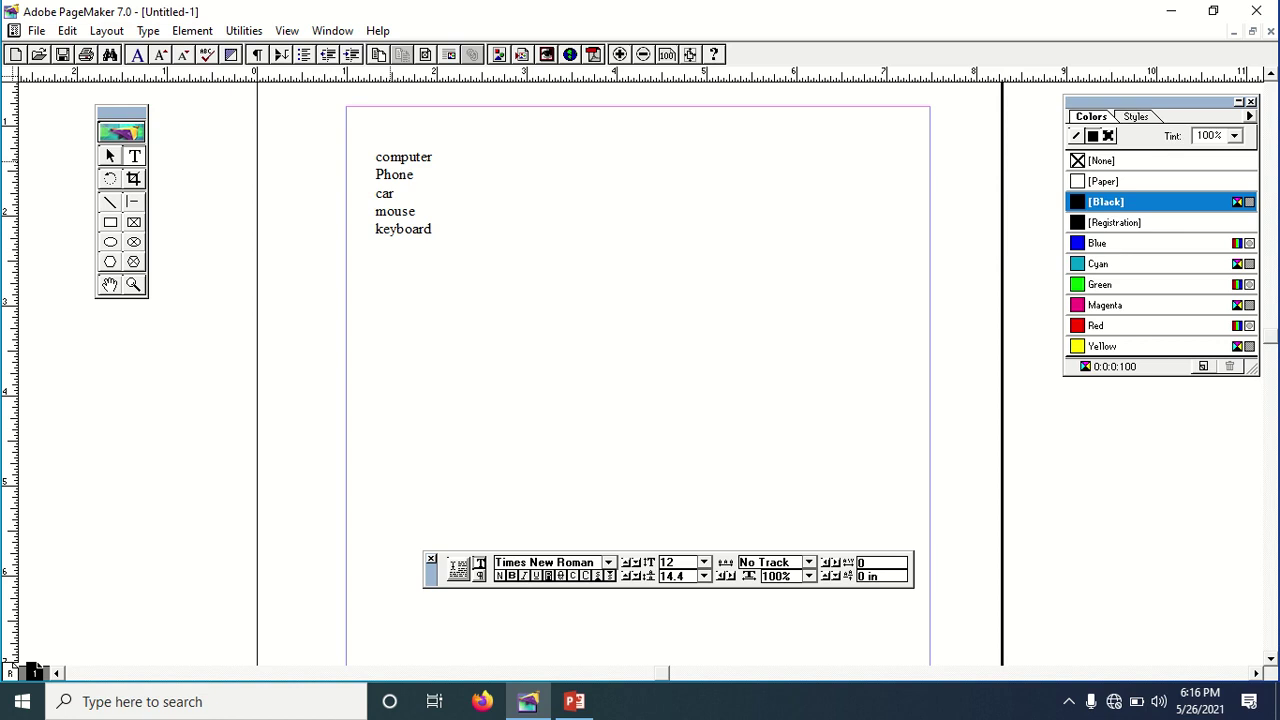
pyautogui.press('Return')
pyautogui.write('monitor')
# Apply solid square bullets to the whole list, limited to only the selected paragraphs
pyautogui.hotkey('ctrl', 'a')
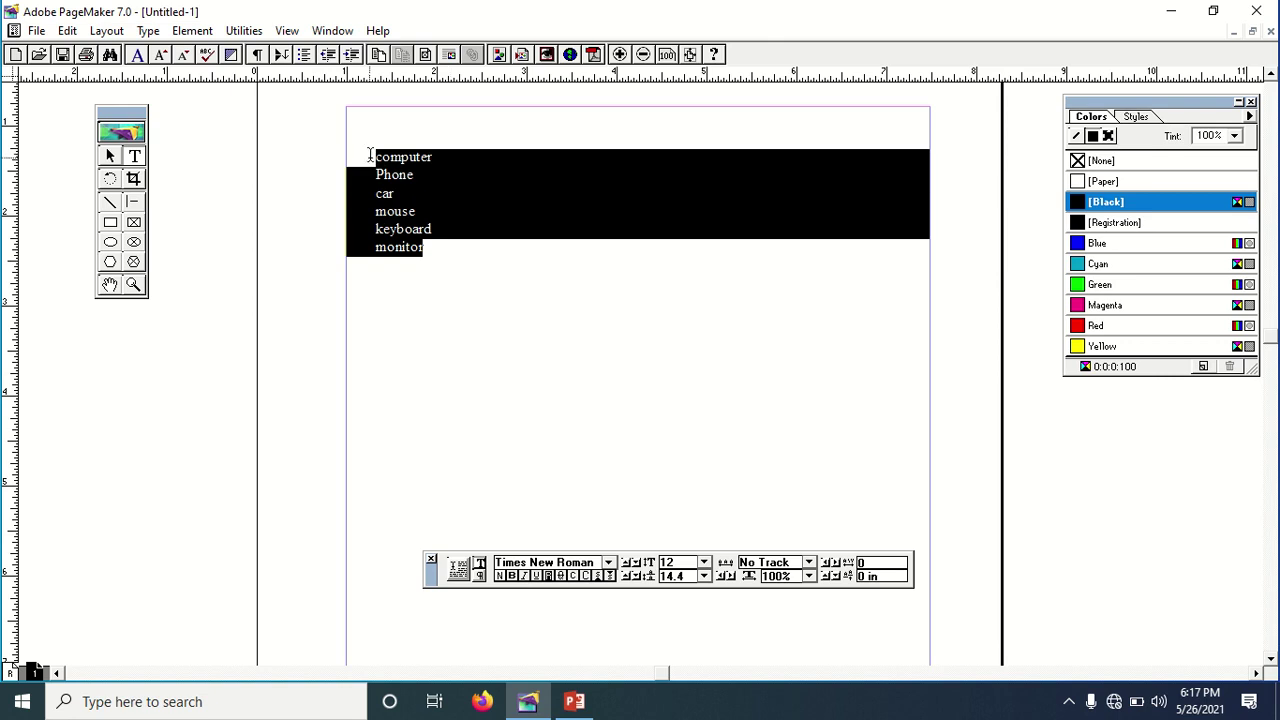
pyautogui.click(240, 31)
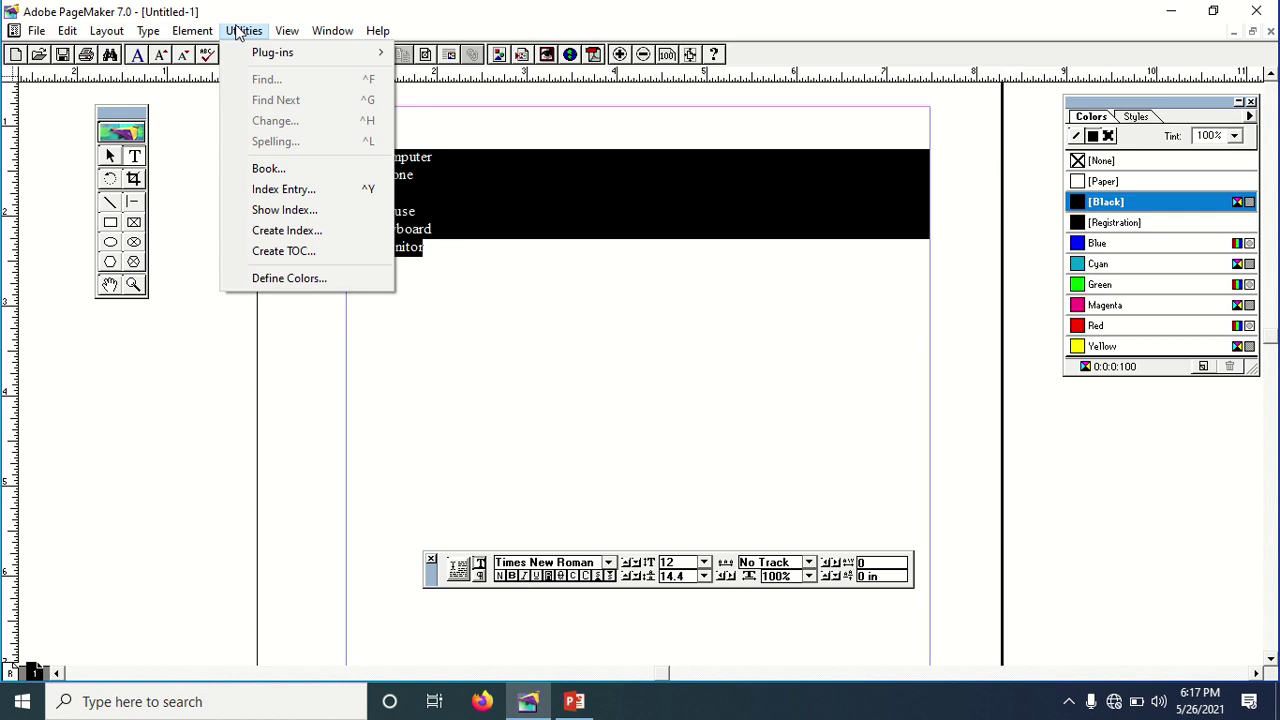
pyautogui.moveTo(257, 57)
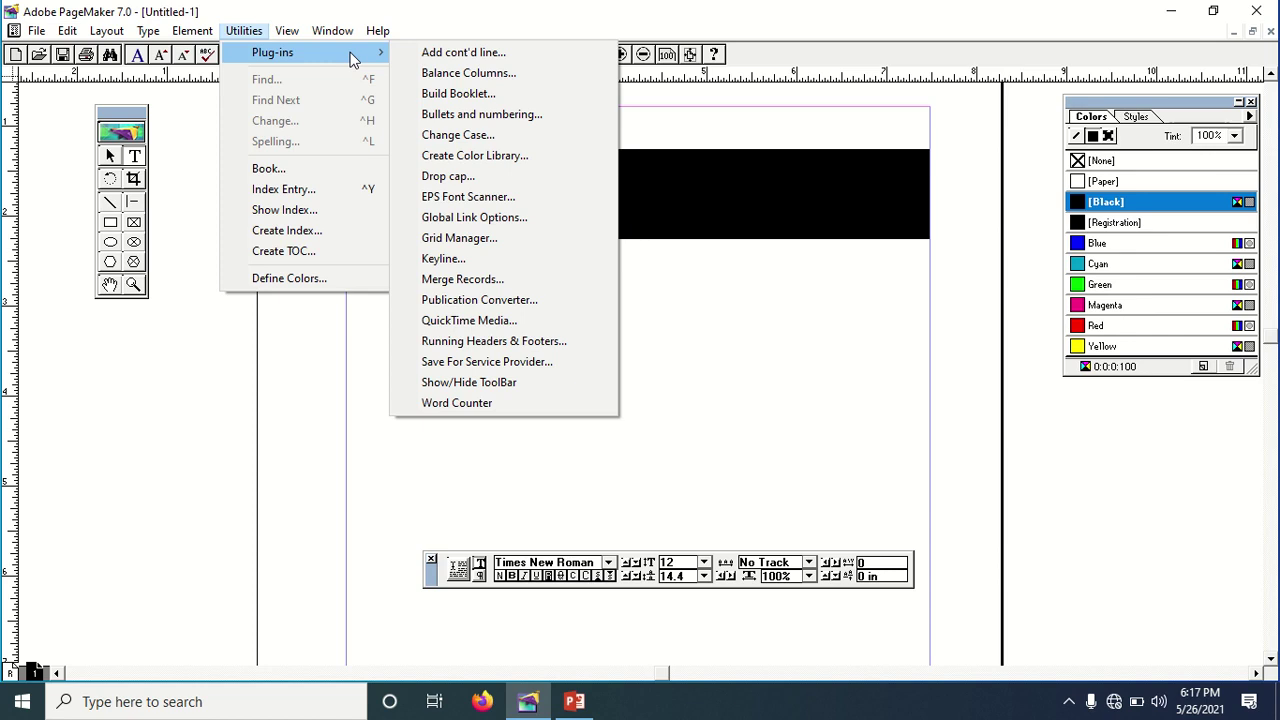
pyautogui.click(482, 118)
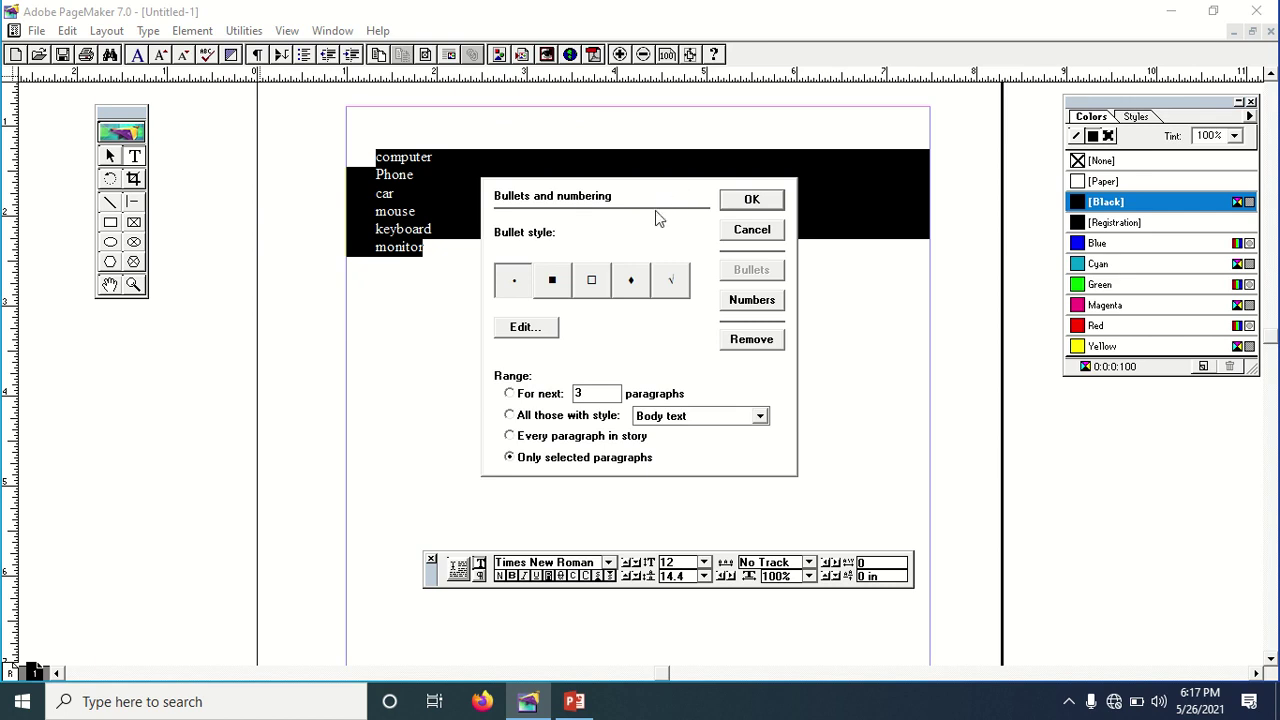
pyautogui.click(551, 284)
pyautogui.click(597, 282)
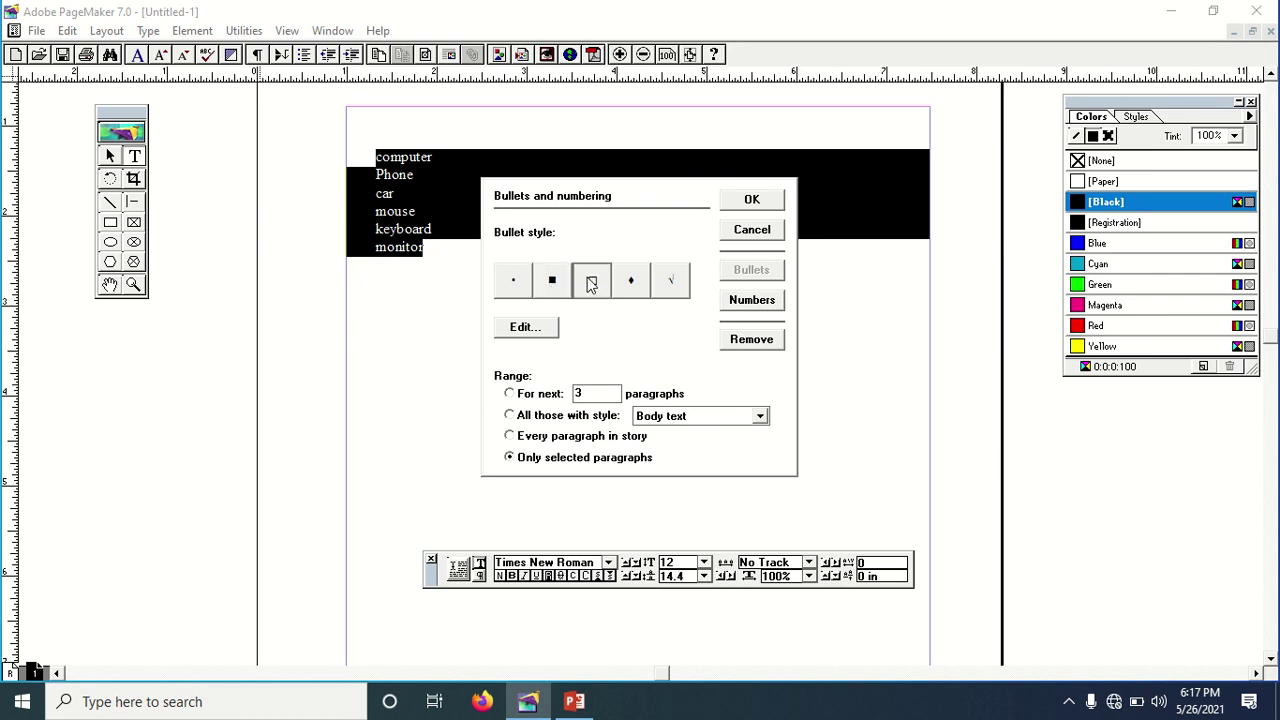
pyautogui.click(553, 283)
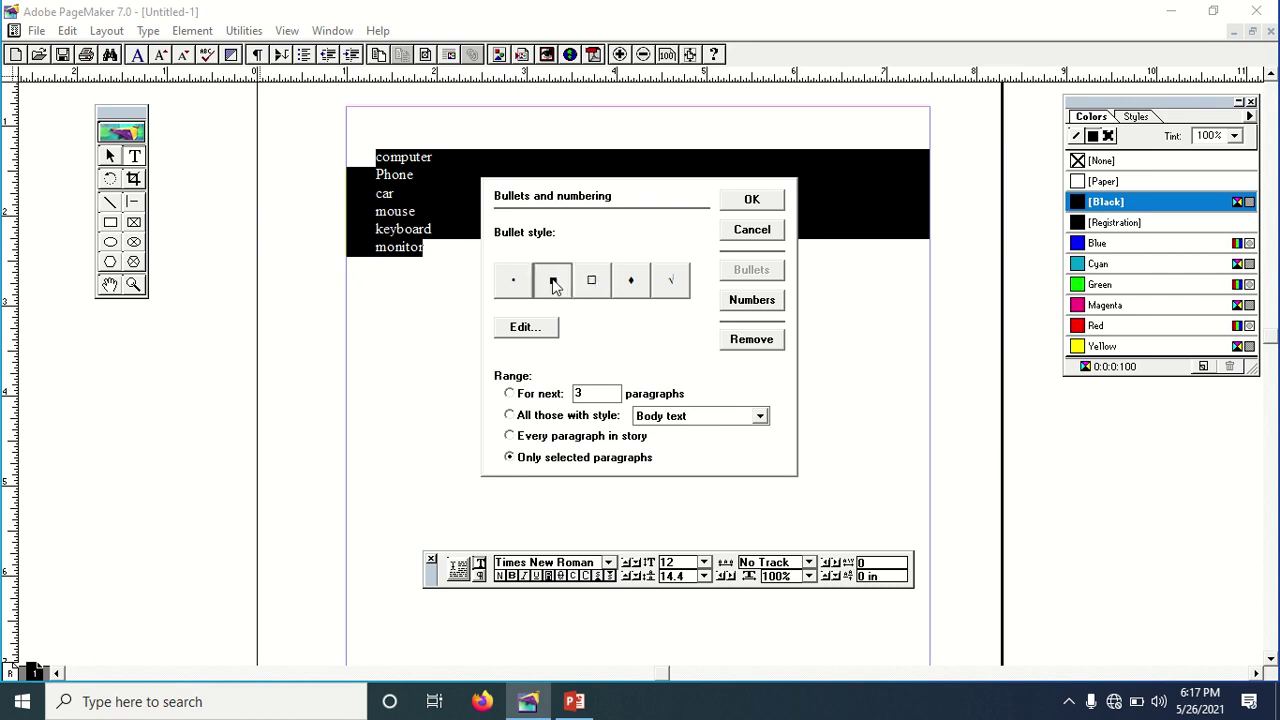
pyautogui.click(750, 202)
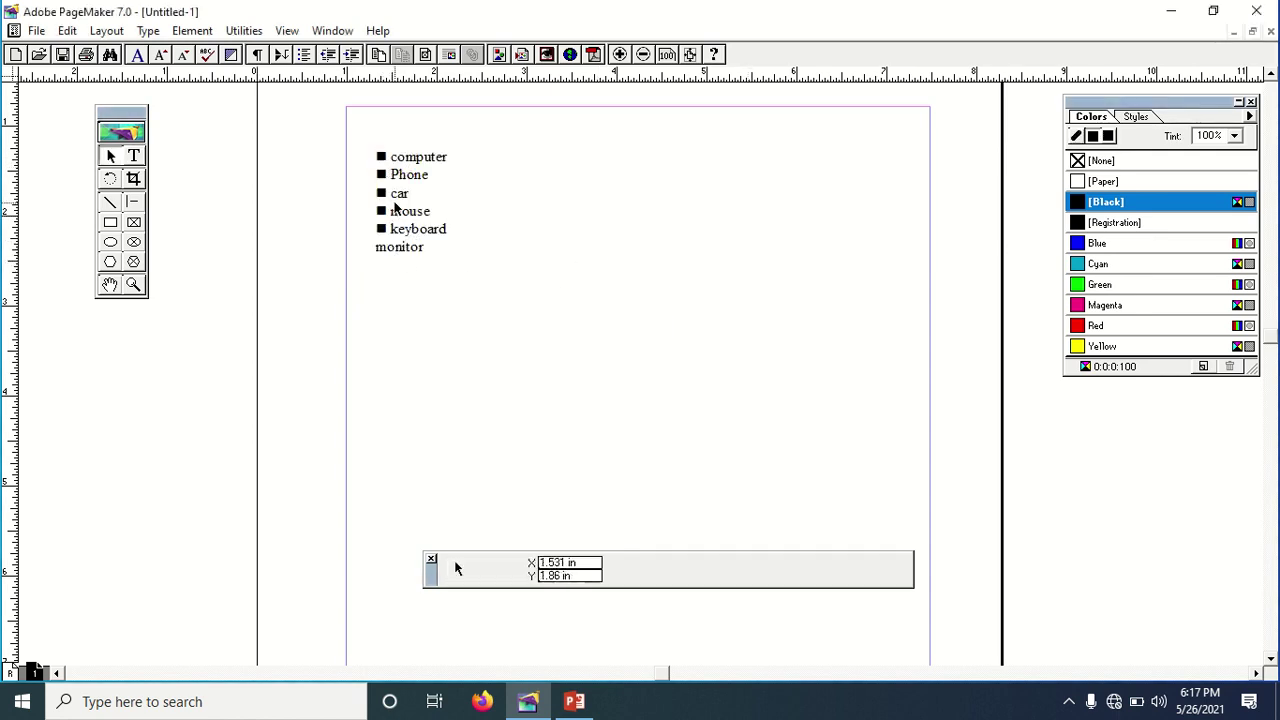
# Add the solid square bullet to the unbulleted "monitor" line at the end of the list
pyautogui.click(138, 160)
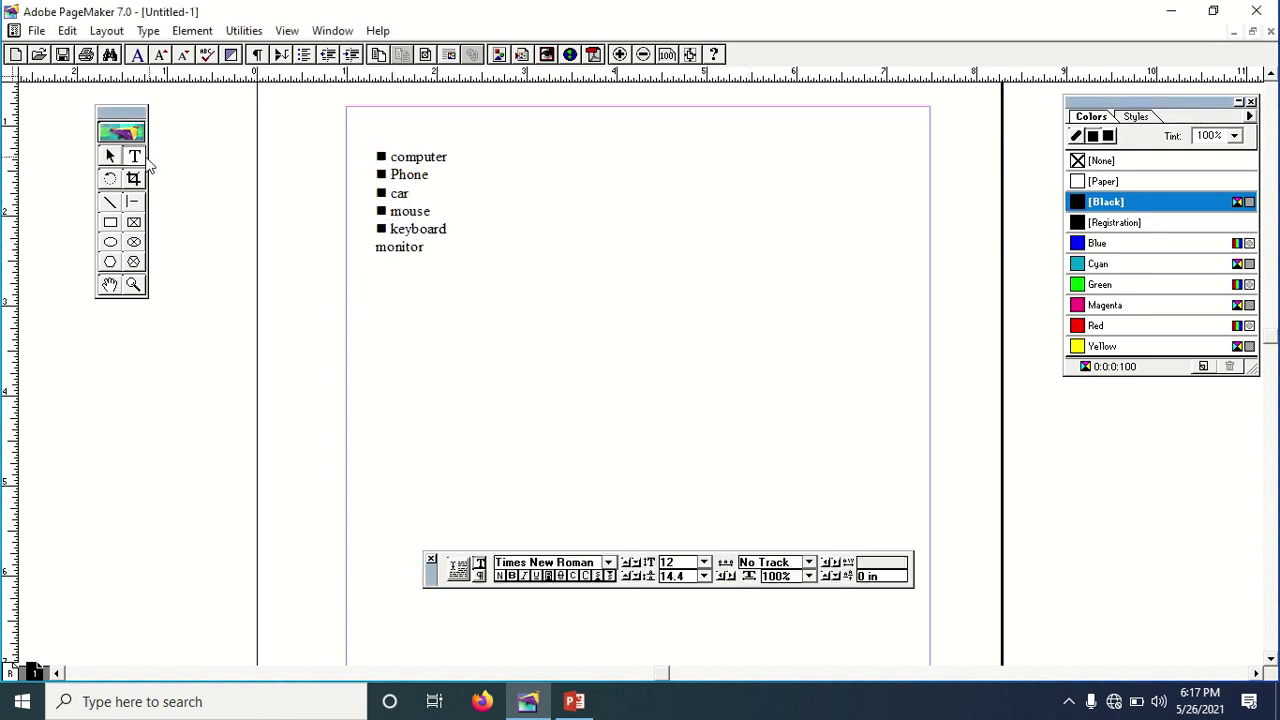
pyautogui.click(435, 247)
pyautogui.moveTo(435, 247); pyautogui.dragTo(377, 247)
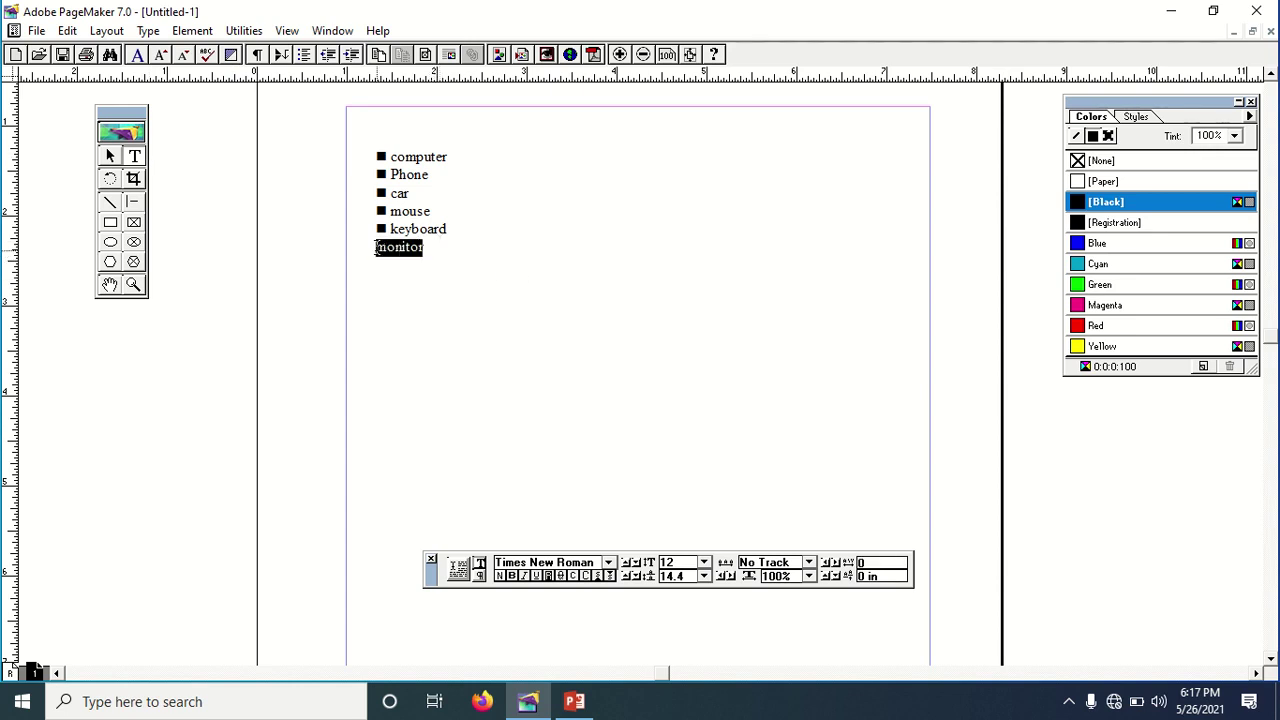
pyautogui.click(438, 253)
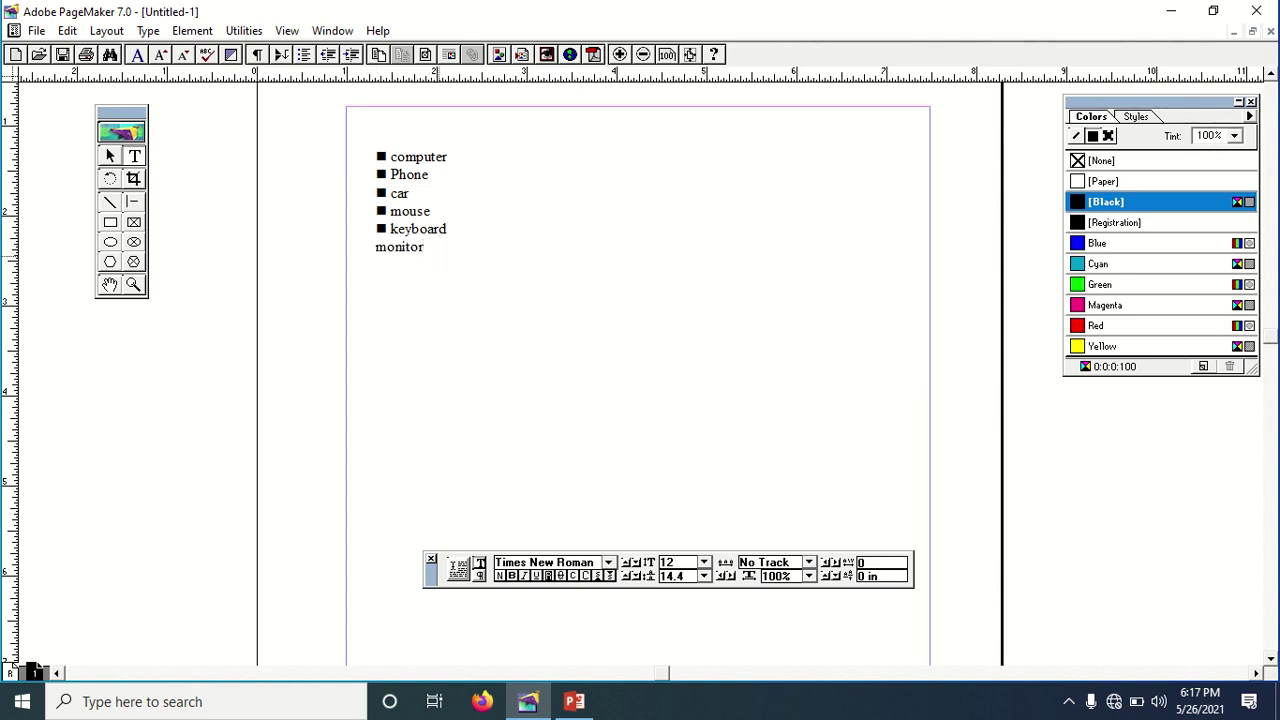
pyautogui.moveTo(432, 246); pyautogui.dragTo(354, 246)
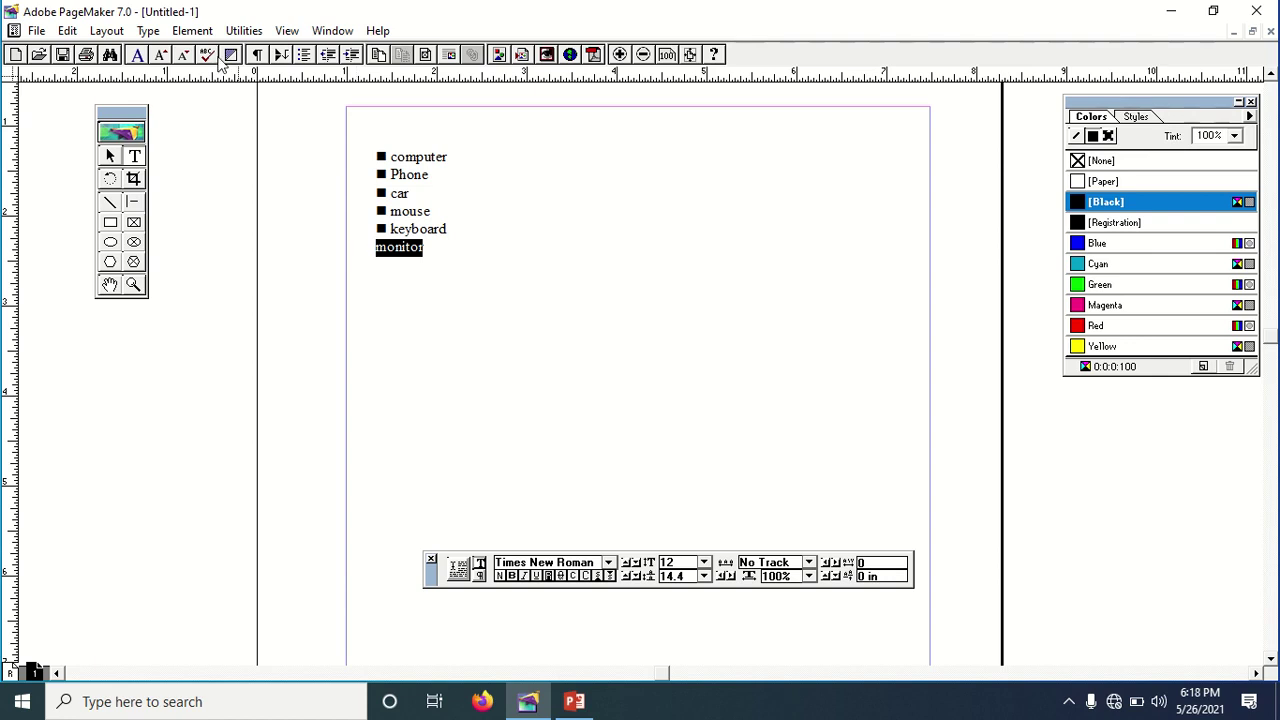
pyautogui.click(243, 30)
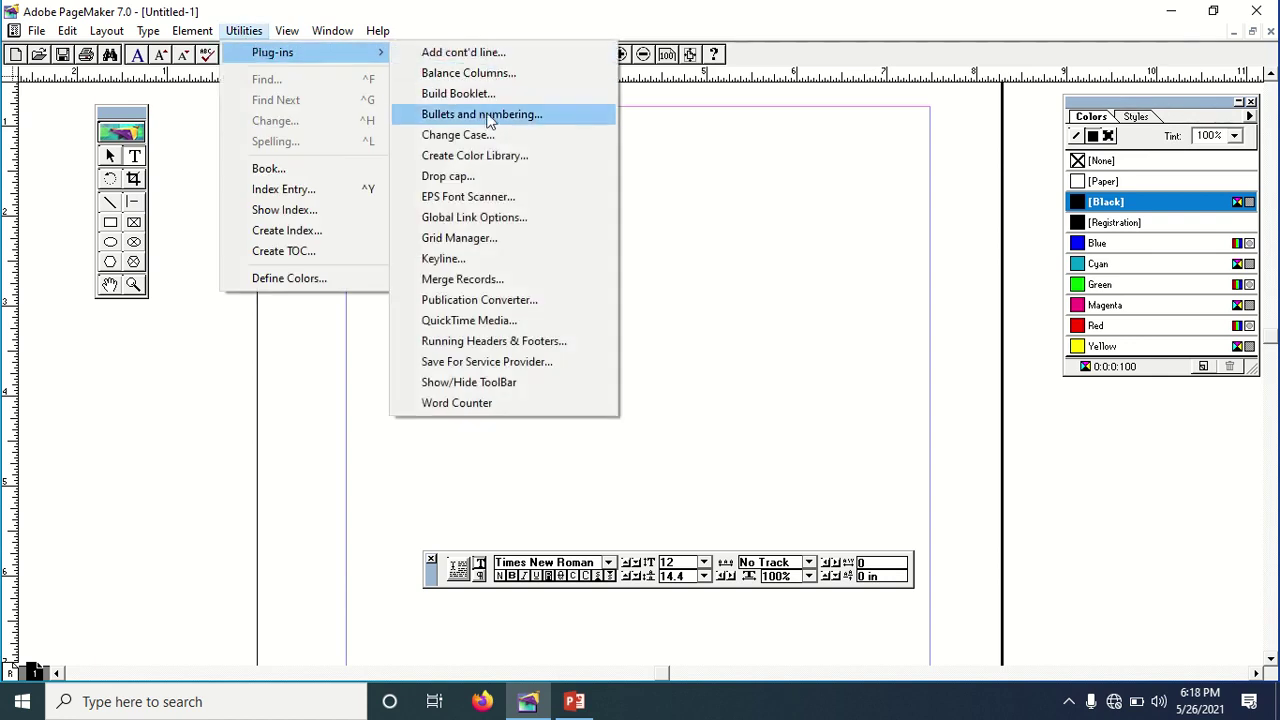
pyautogui.click(489, 114)
pyautogui.click(553, 280)
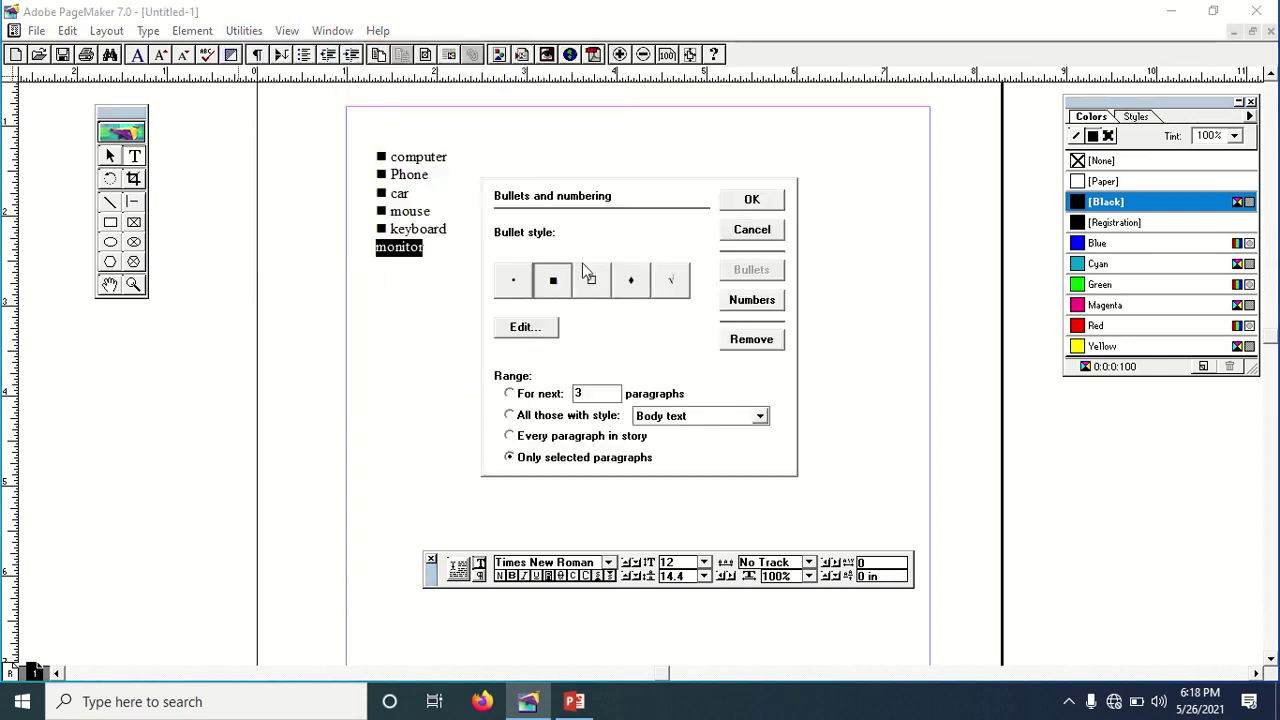
pyautogui.click(751, 200)
pyautogui.hotkey('shift', 'F1')
pyautogui.click(480, 248)
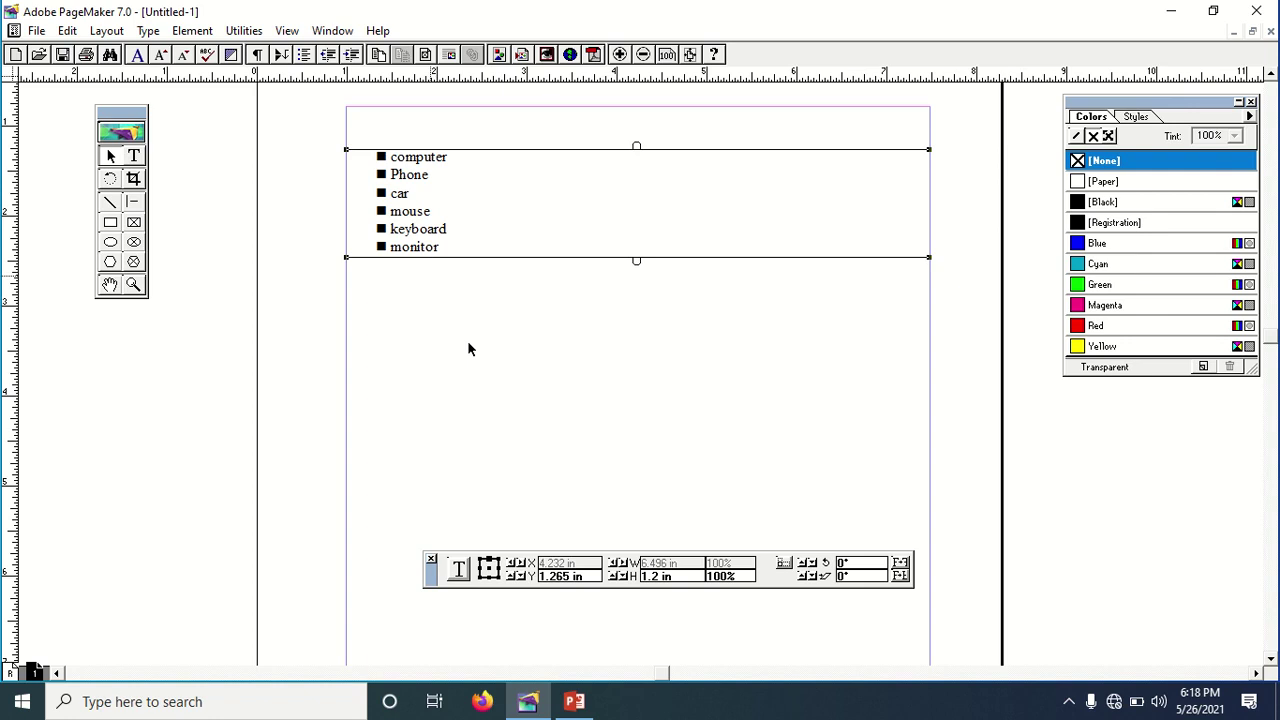
pyautogui.click(487, 362)
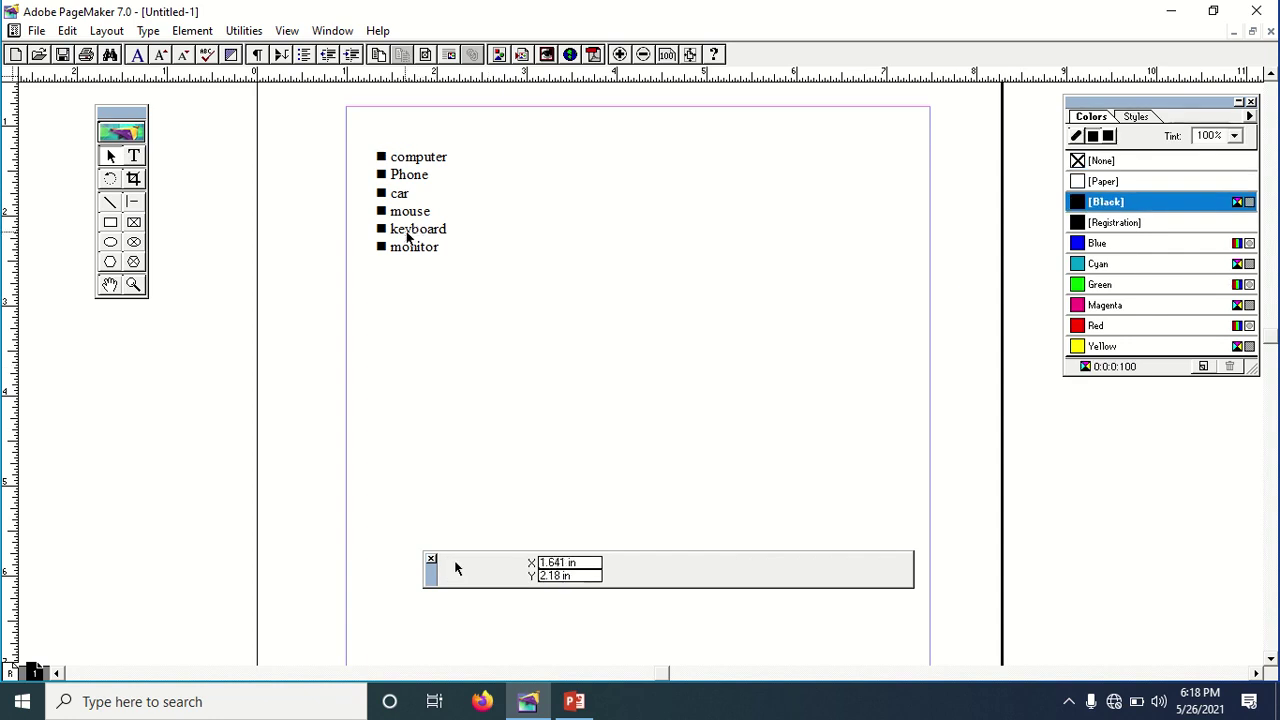
# Enter a second list below the first with the lines computer, phone, car, keyboard and monitor
pyautogui.click(134, 157)
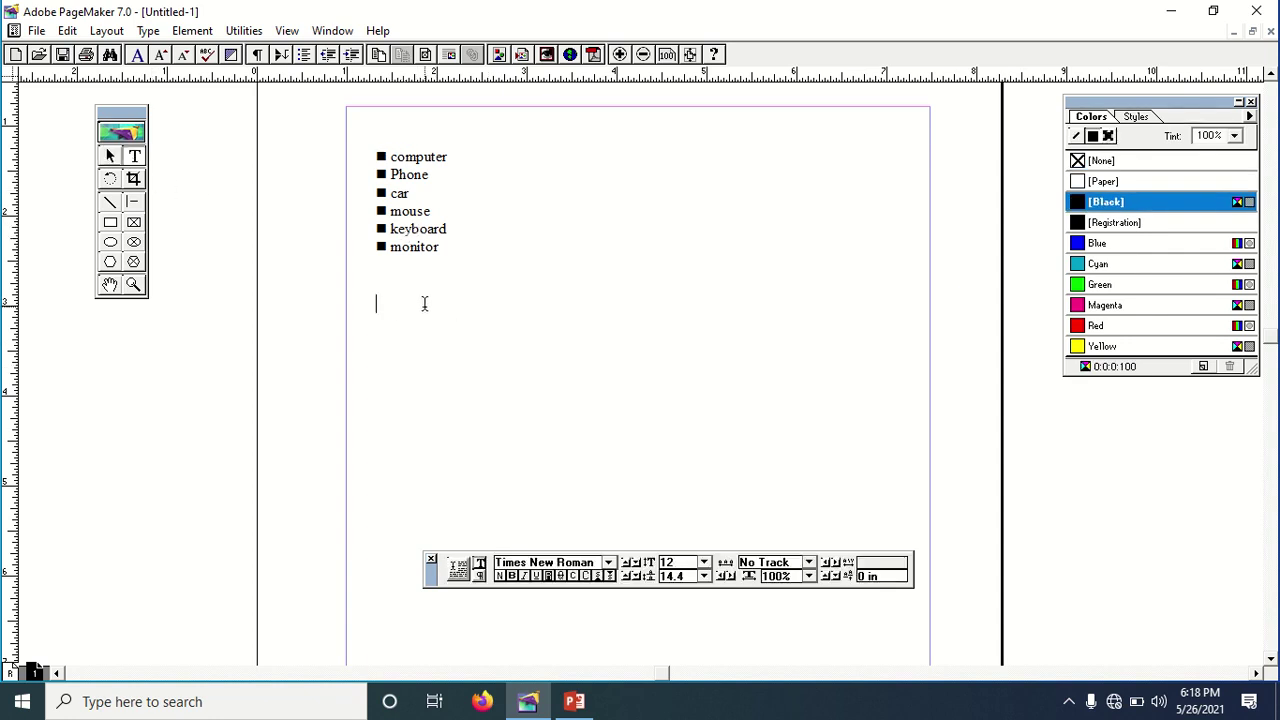
pyautogui.write('com')
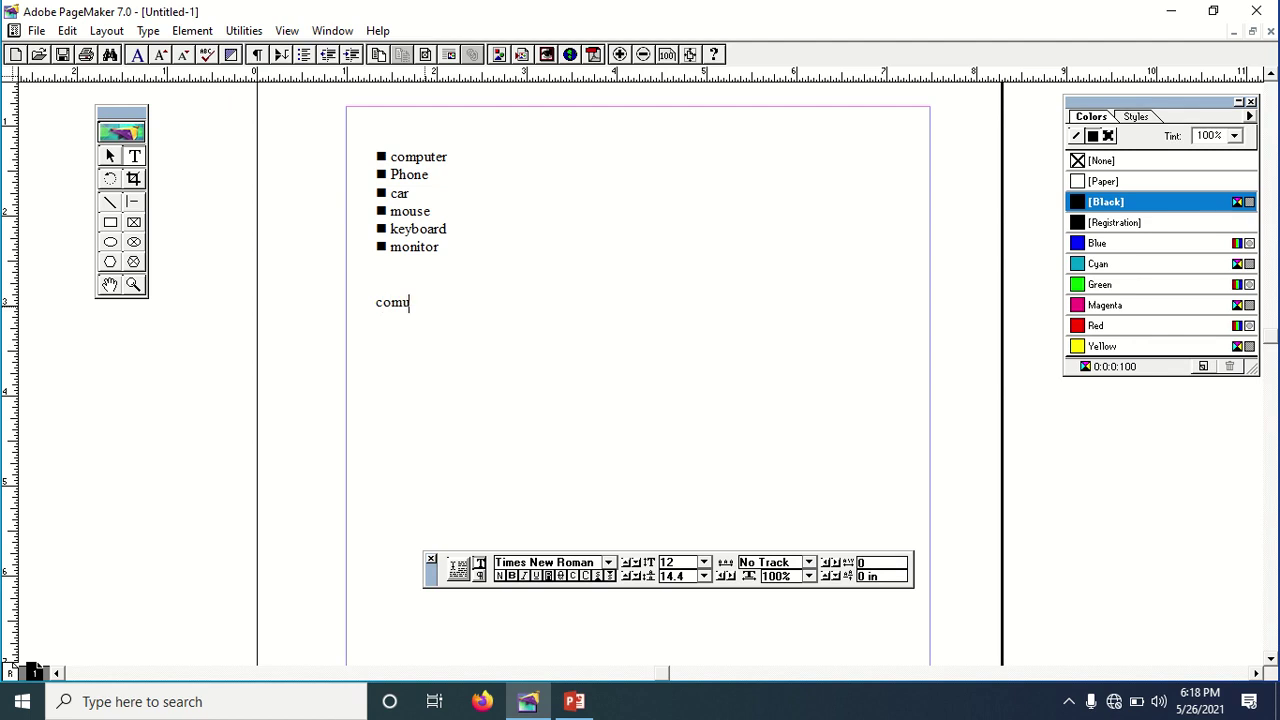
pyautogui.write('puter')
pyautogui.press('Return')
pyautogui.write('phone')
pyautogui.press('Return')
pyautogui.write('car')
pyautogui.press('Return')
pyautogui.write('key')
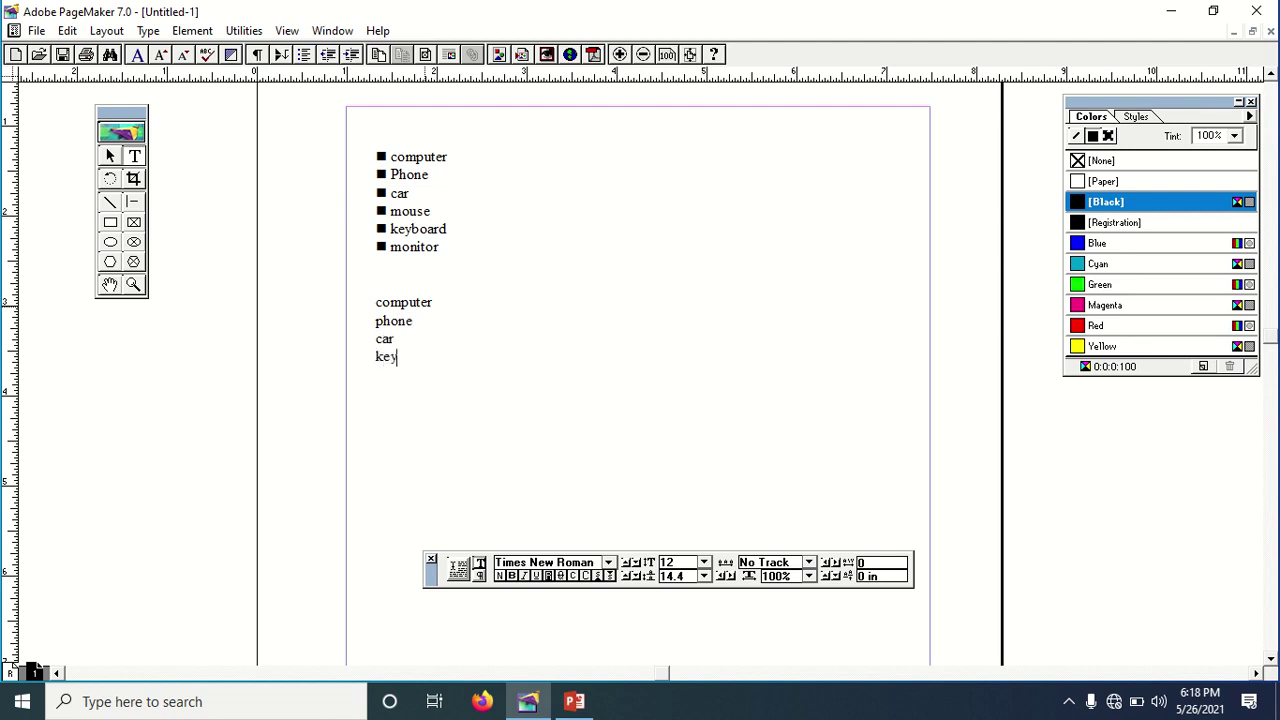
pyautogui.write('board ')
pyautogui.write('mon')
pyautogui.write('i')
pyautogui.write('tor')
# Replace the solid square bullet style with a Wingdings clock character at size 12 and apply it to the entire second list
pyautogui.moveTo(435, 379); pyautogui.dragTo(373, 341)
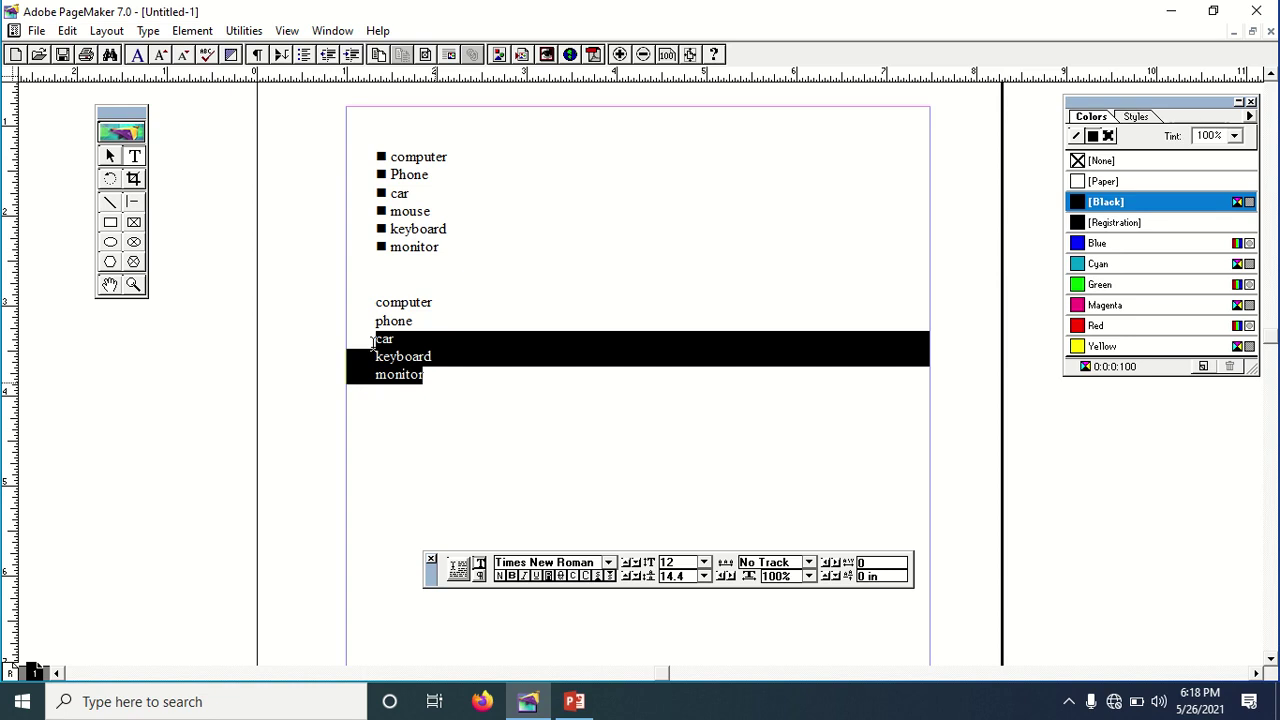
pyautogui.moveTo(433, 383); pyautogui.dragTo(372, 295)
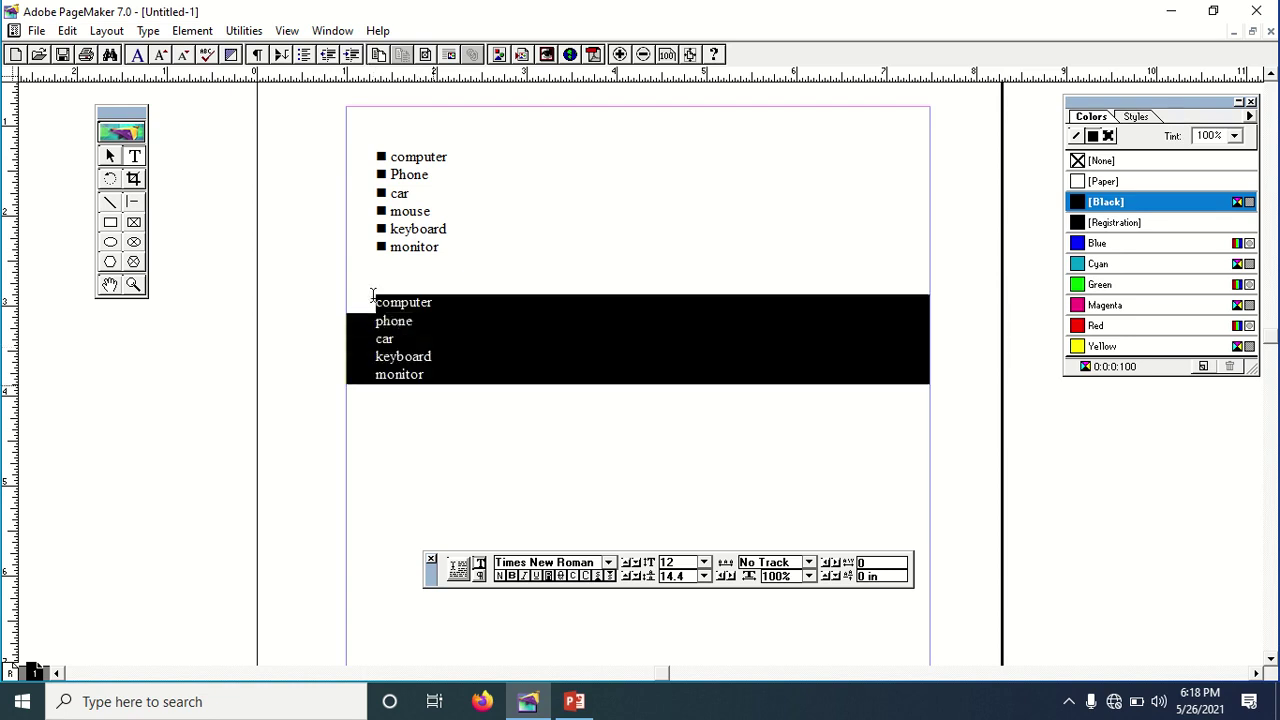
pyautogui.click(244, 31)
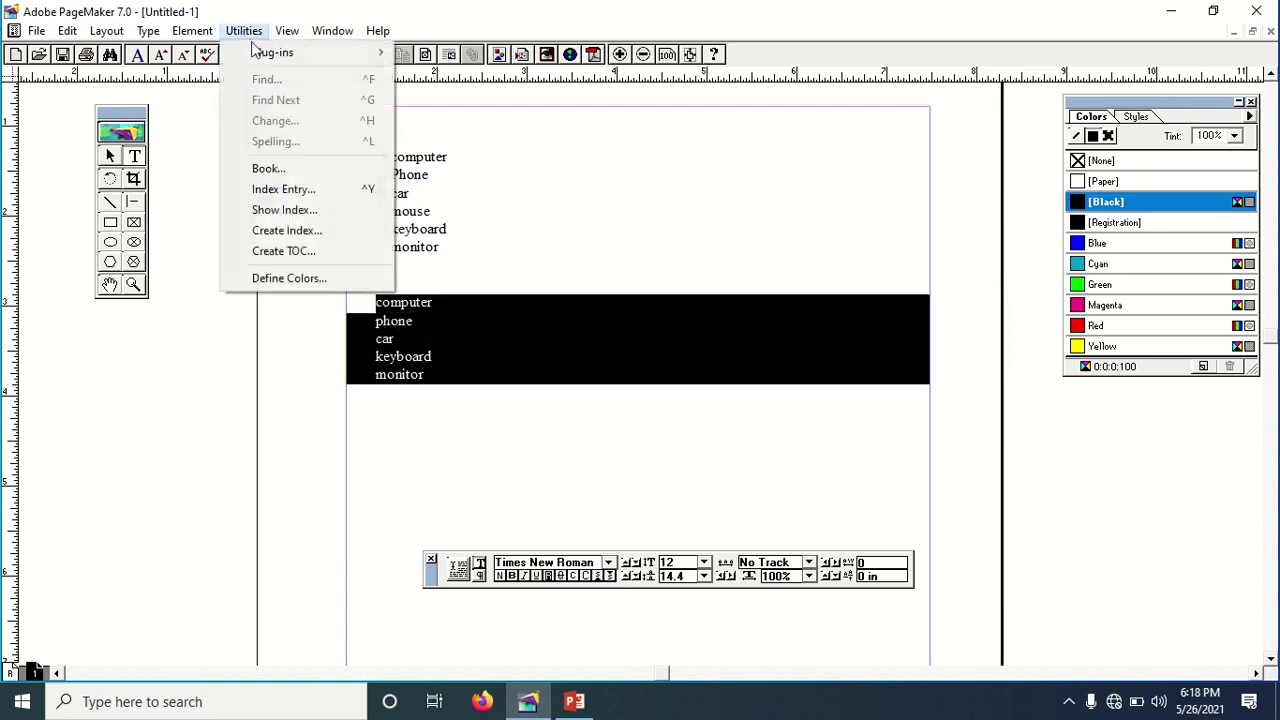
pyautogui.moveTo(259, 55)
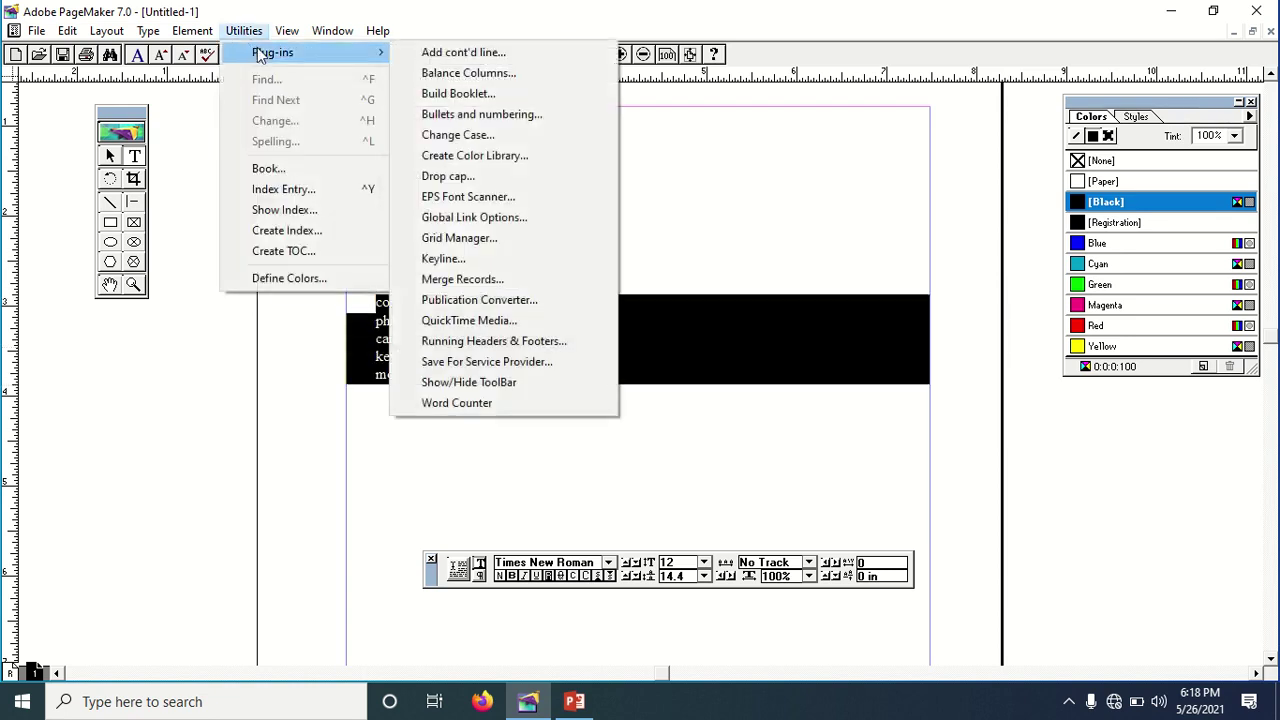
pyautogui.click(460, 119)
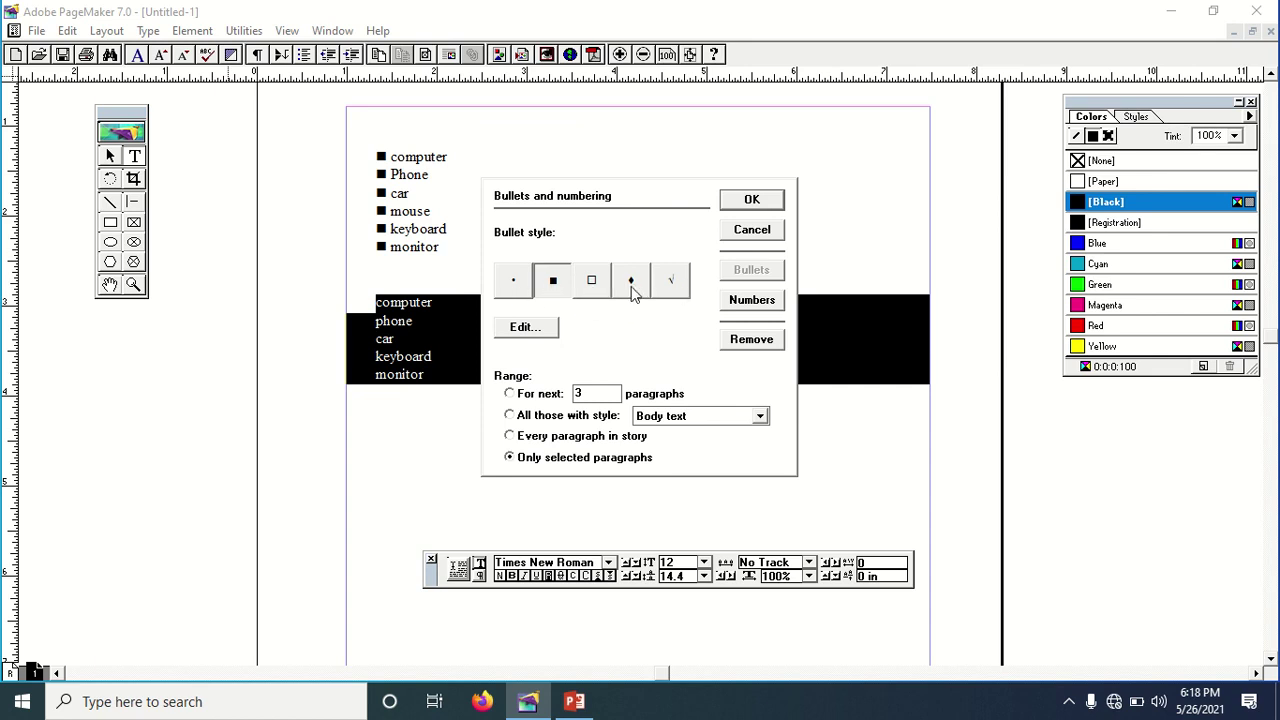
pyautogui.click(524, 328)
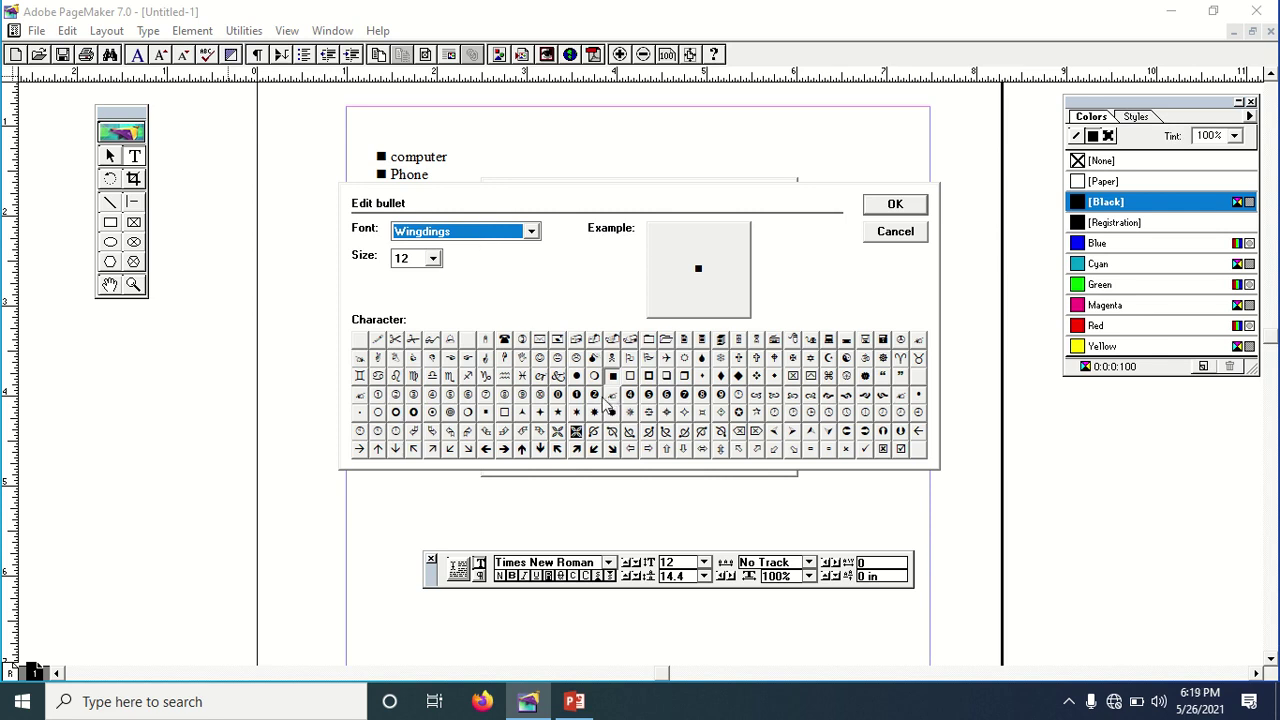
pyautogui.click(504, 340)
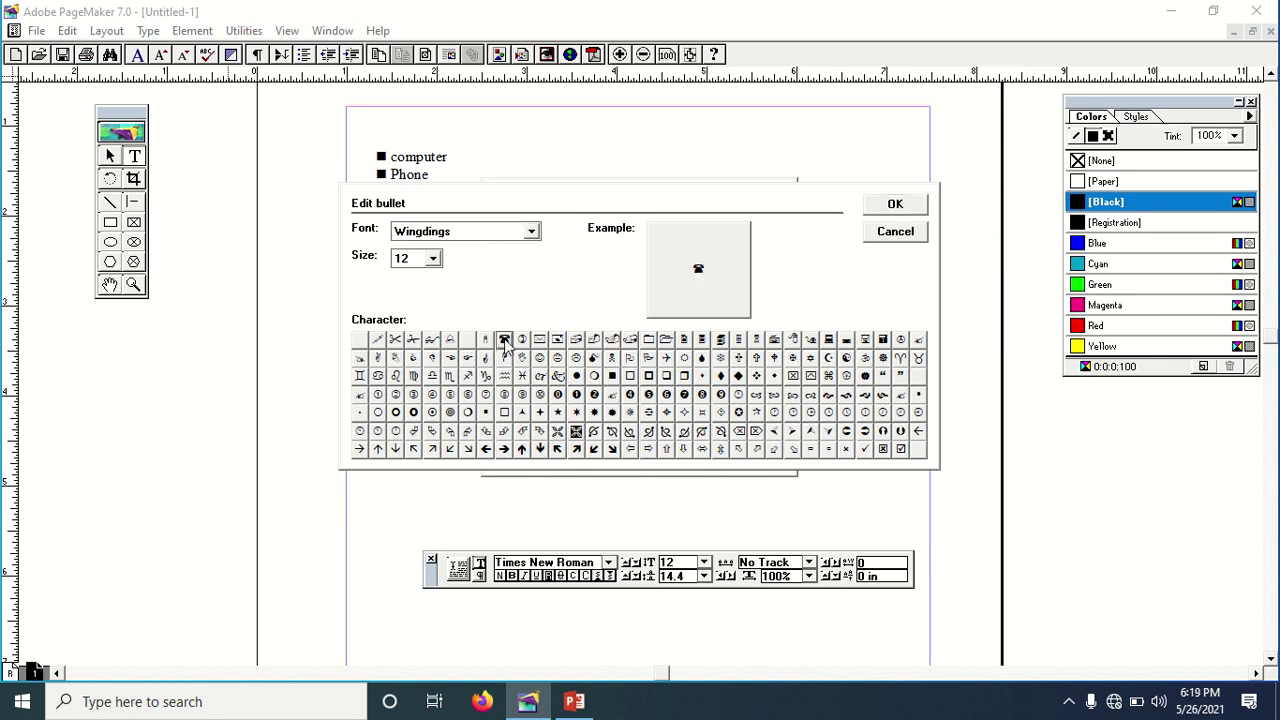
pyautogui.click(666, 358)
pyautogui.click(792, 413)
pyautogui.click(882, 212)
pyautogui.click(550, 288)
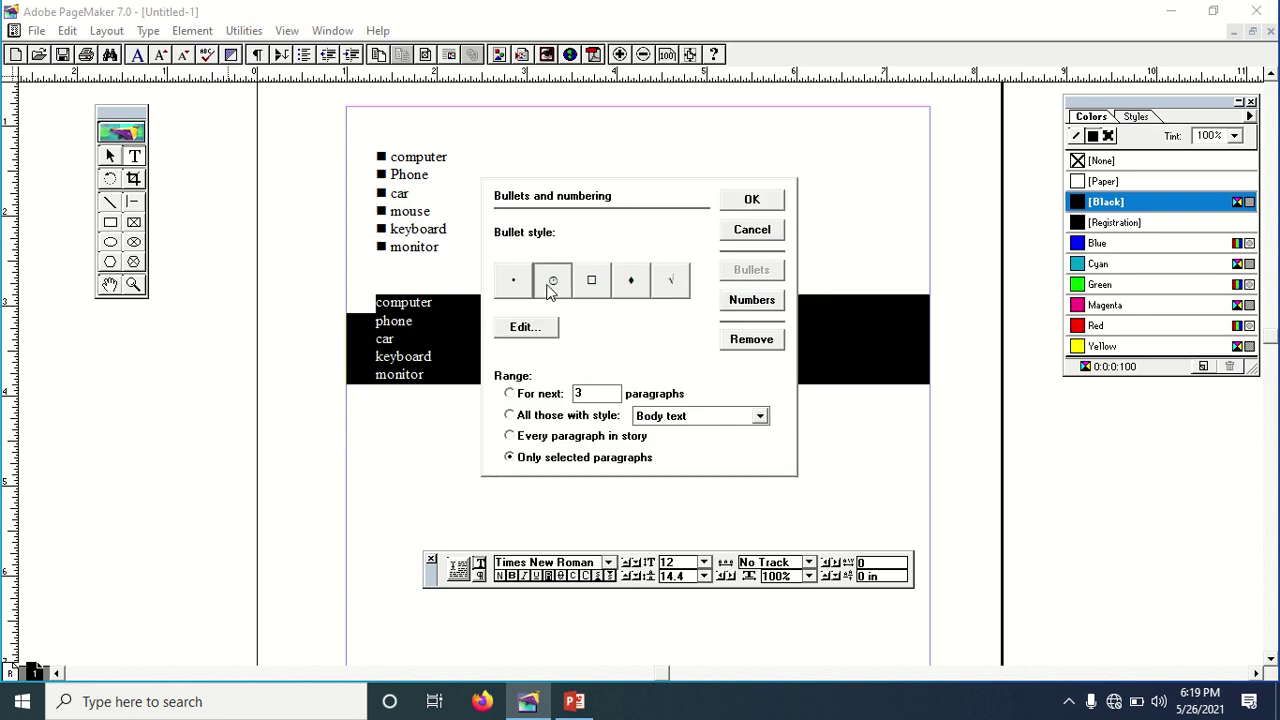
pyautogui.click(740, 204)
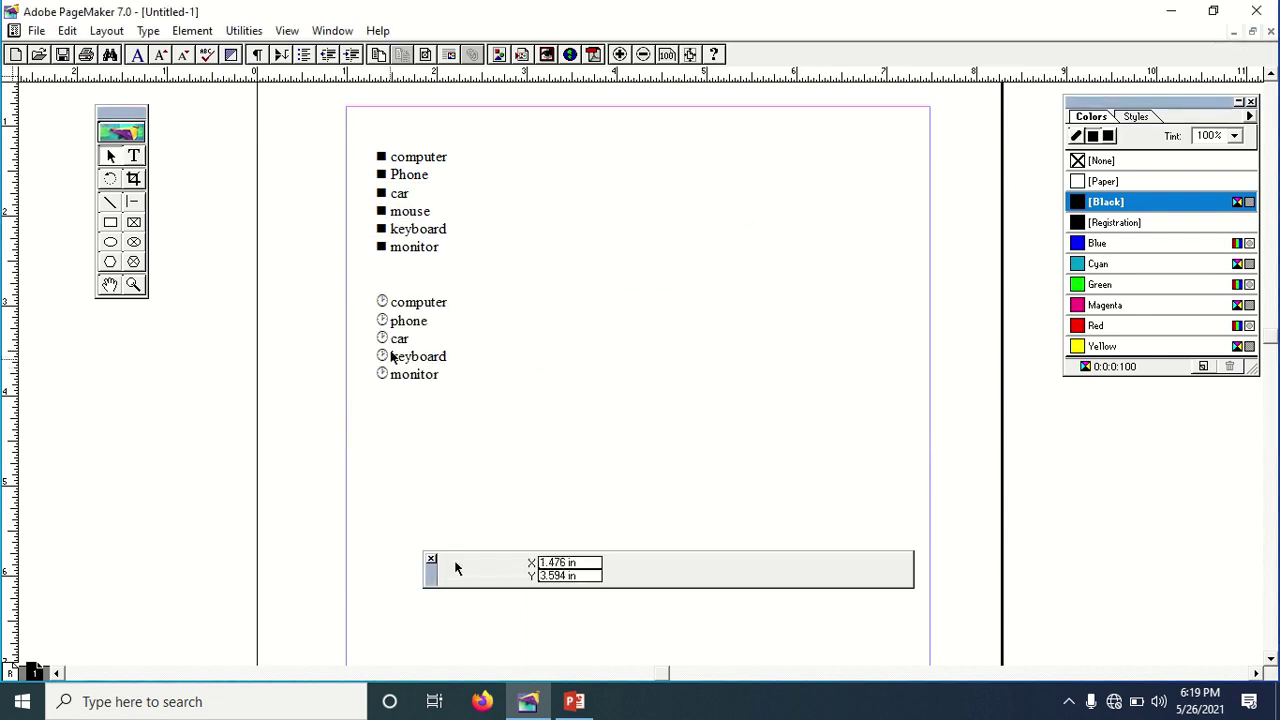
pyautogui.click(438, 328)
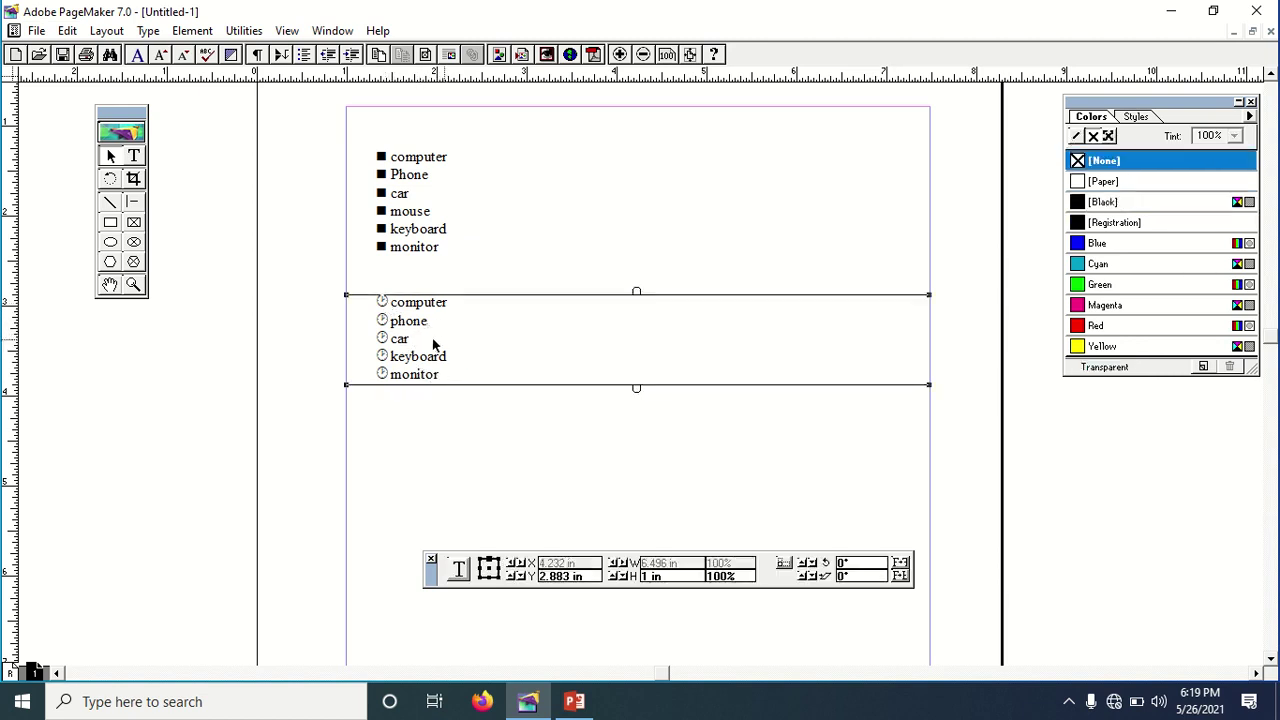
# Start a new text block below the clock-bulleted list and set its font to Win Researcher
pyautogui.click(134, 157)
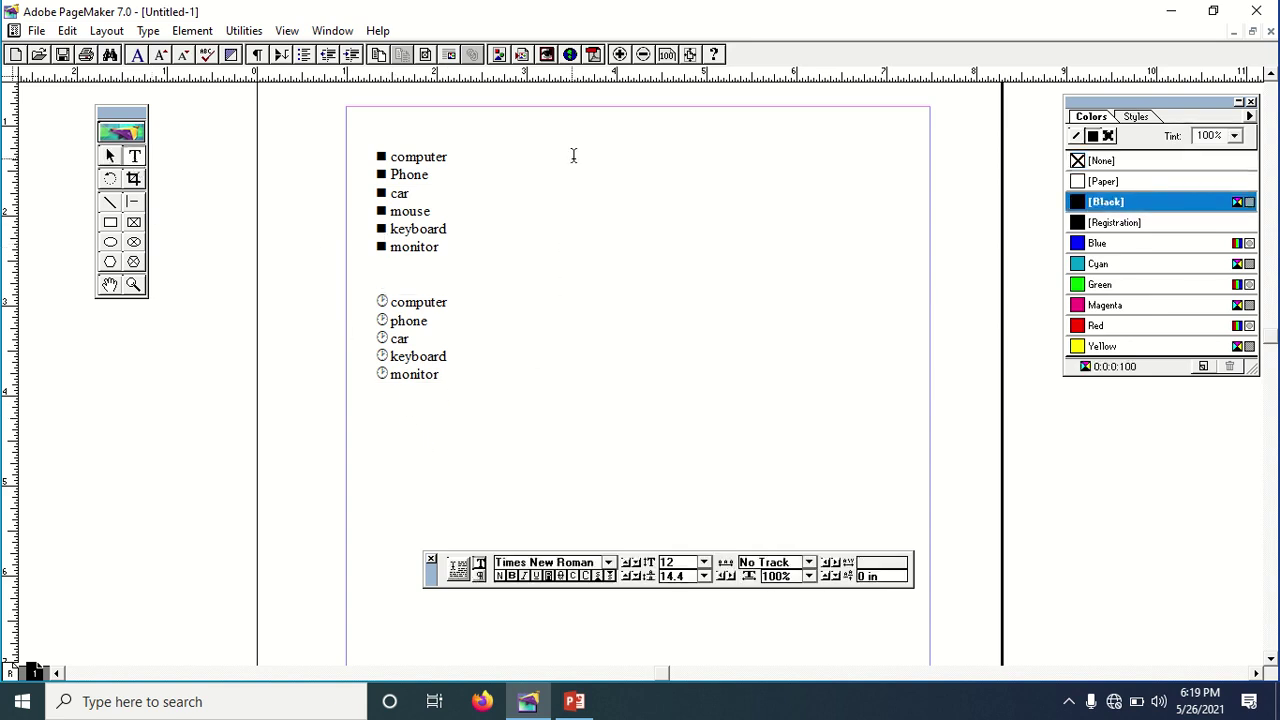
pyautogui.click(399, 407)
pyautogui.click(608, 565)
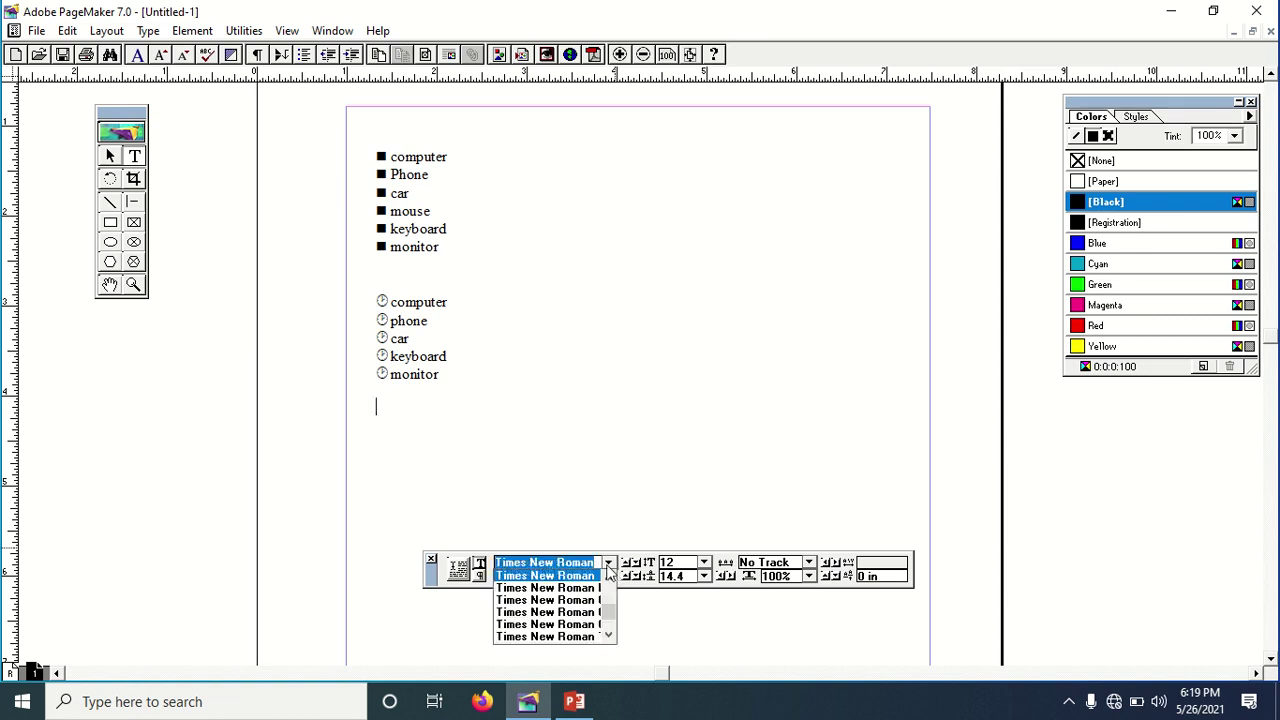
pyautogui.scroll(-2, 608, 568)
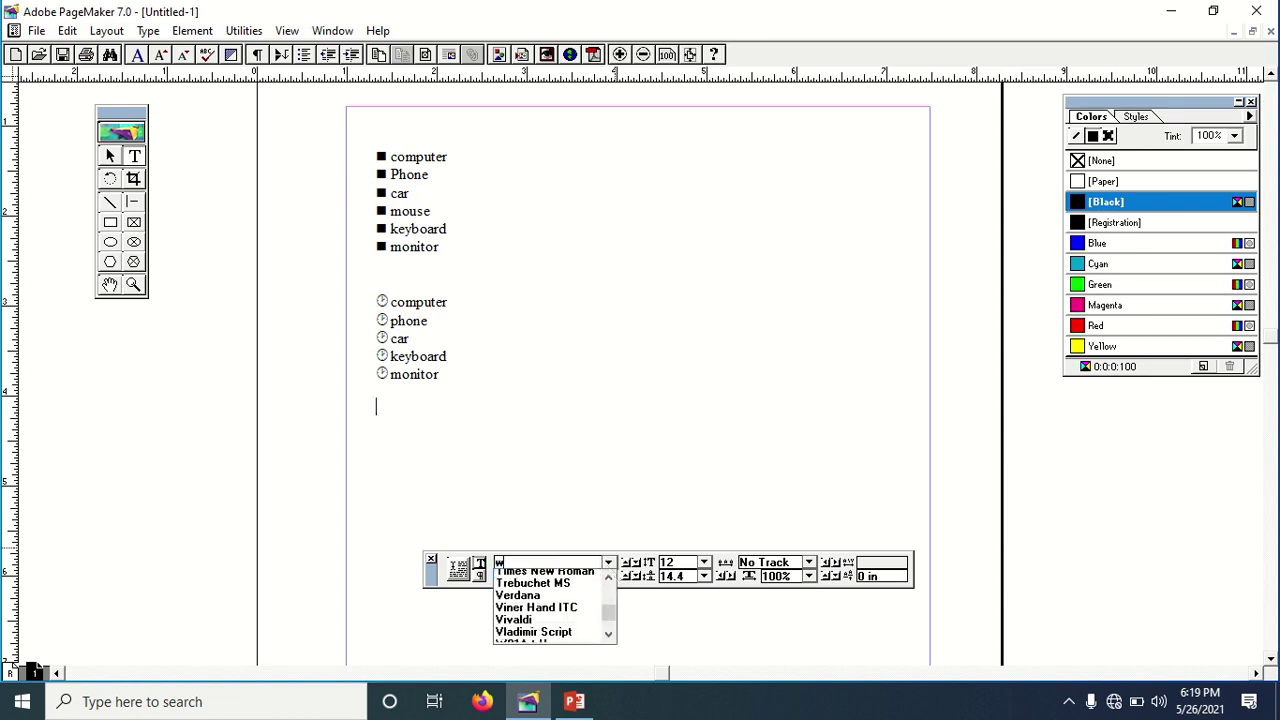
pyautogui.write('Win Researcher')
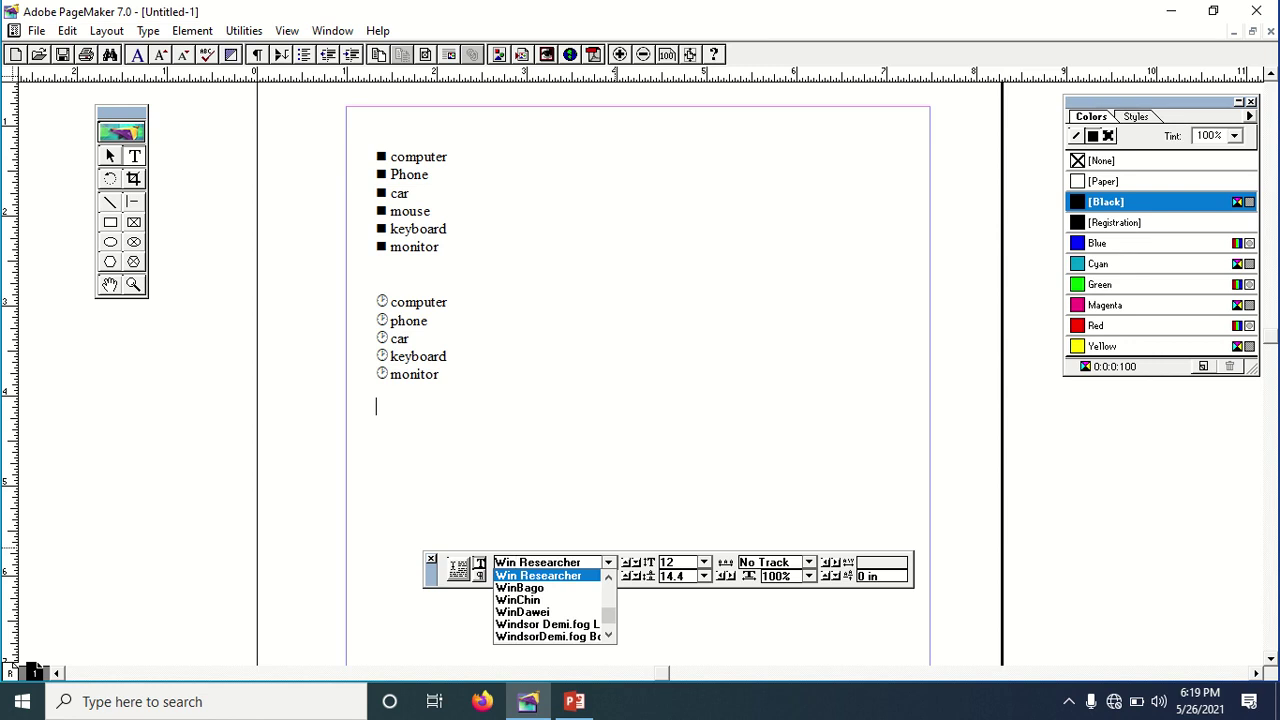
pyautogui.press('Return')
# Enter a Burmese list with the lines ကား, လား, နေကောင်းလား and နေကောင်းတာ
pyautogui.write('x')
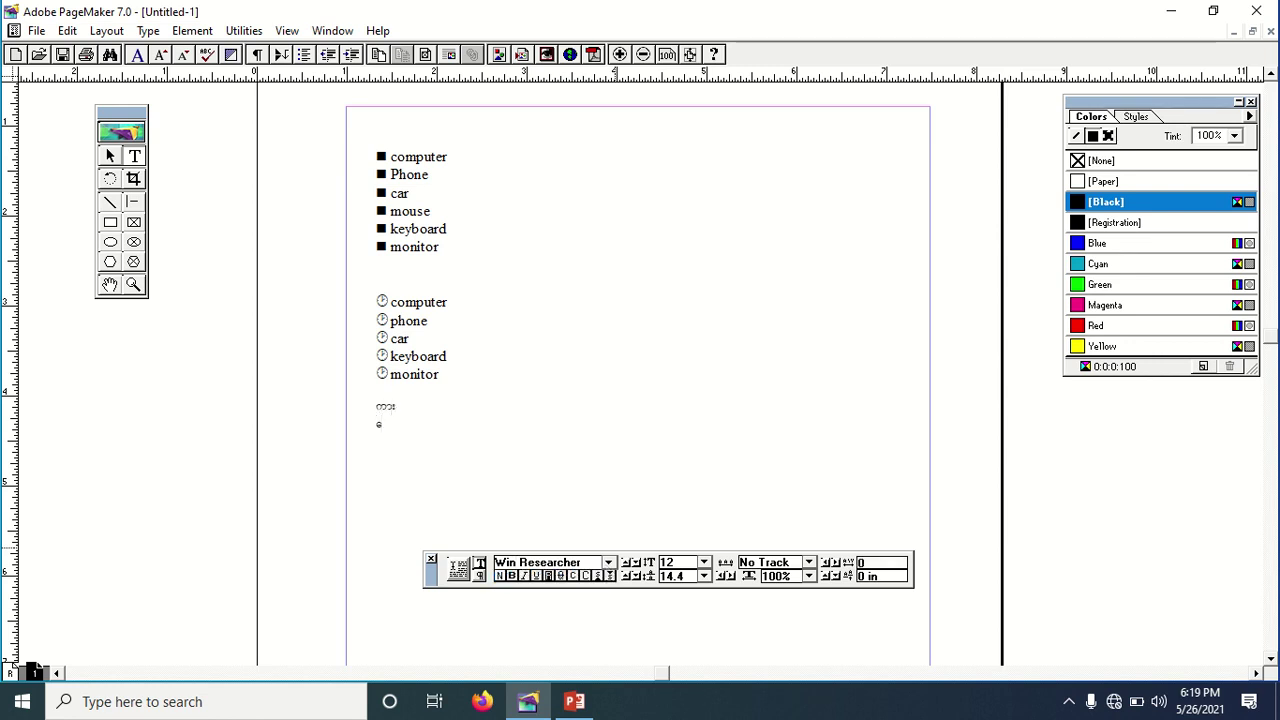
pyautogui.write('xm;aeaumif')
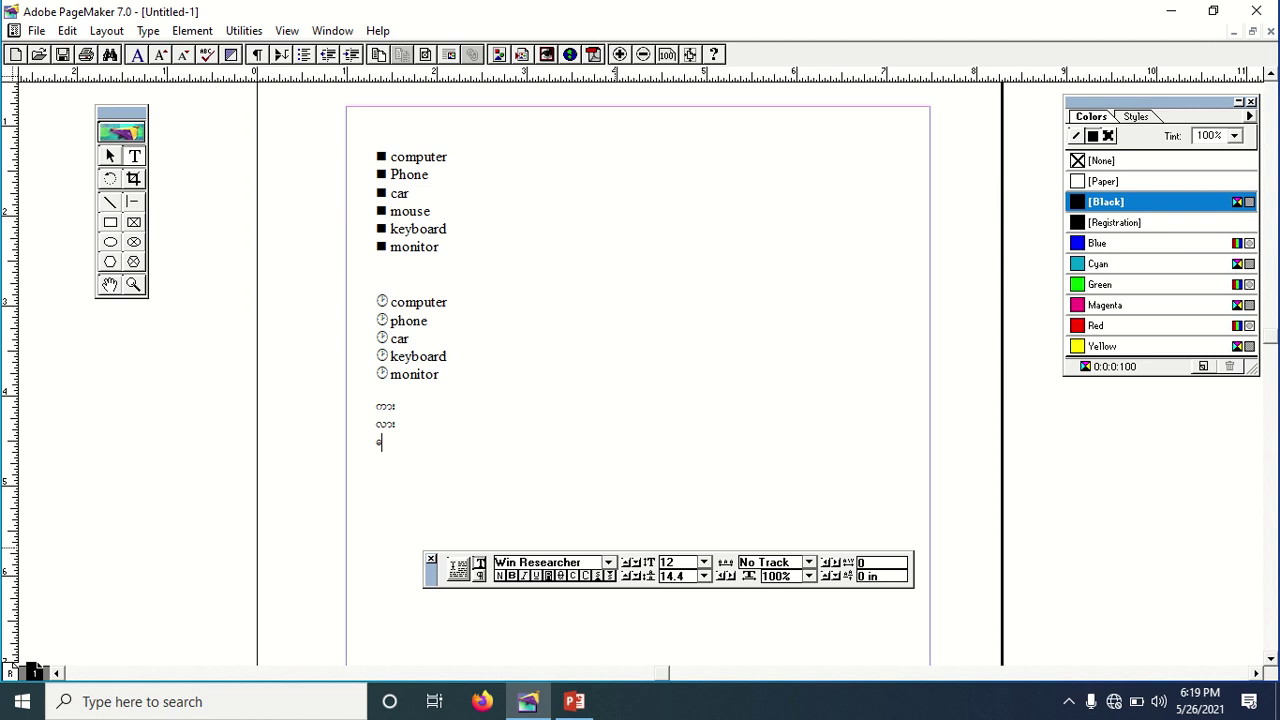
pyautogui.write('လား')
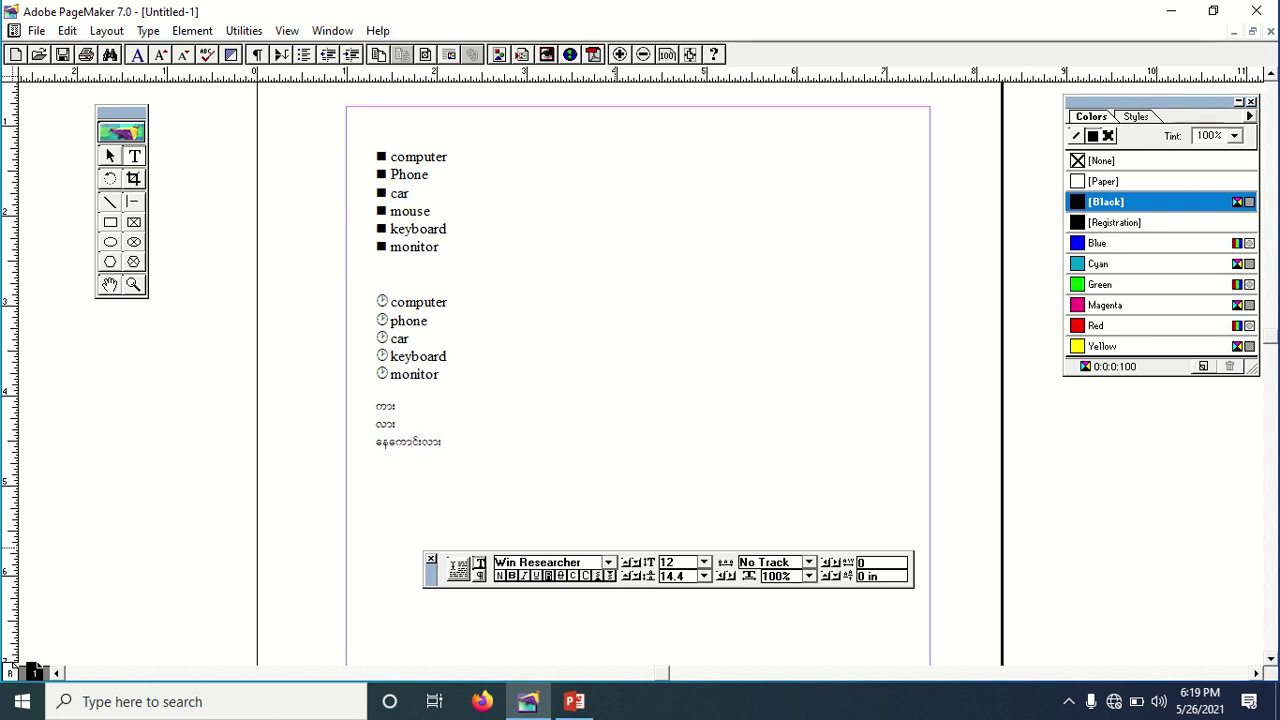
pyautogui.press('Return')
pyautogui.write('နေကောင်းတာ')
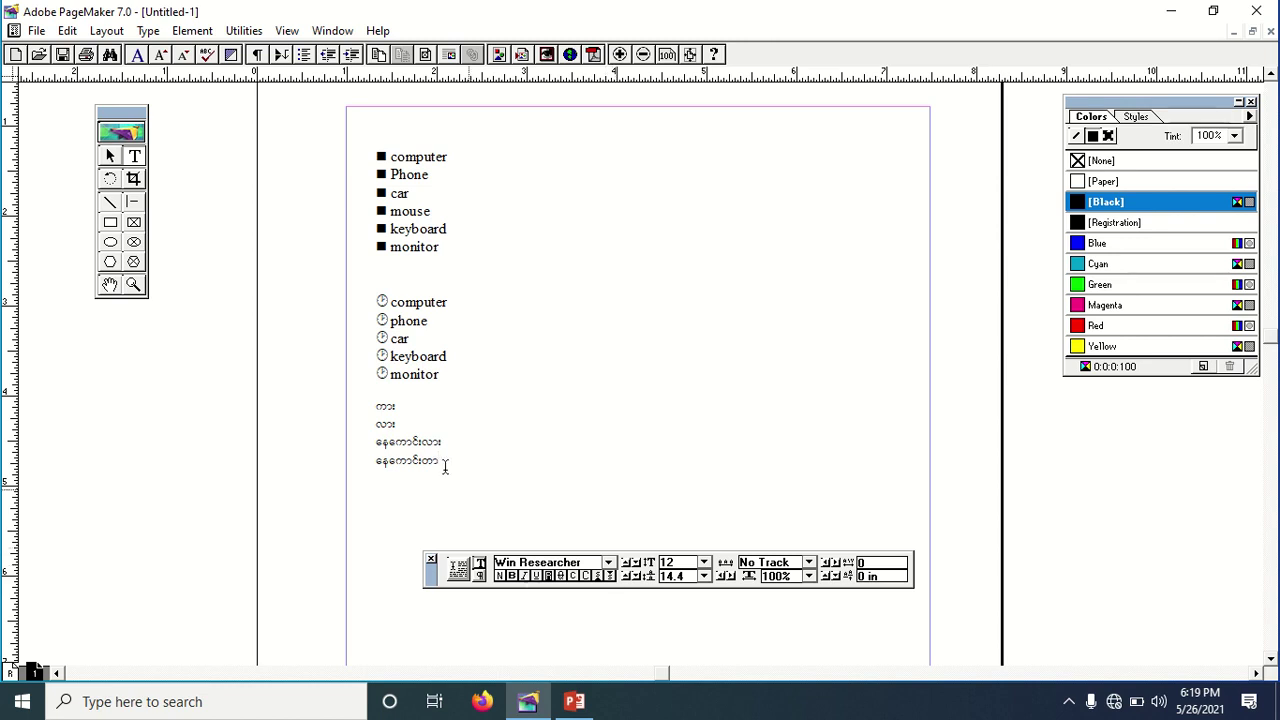
# Select all four Burmese lines and open the Bullets and numbering plug-in for them
pyautogui.moveTo(443, 464); pyautogui.dragTo(372, 410)
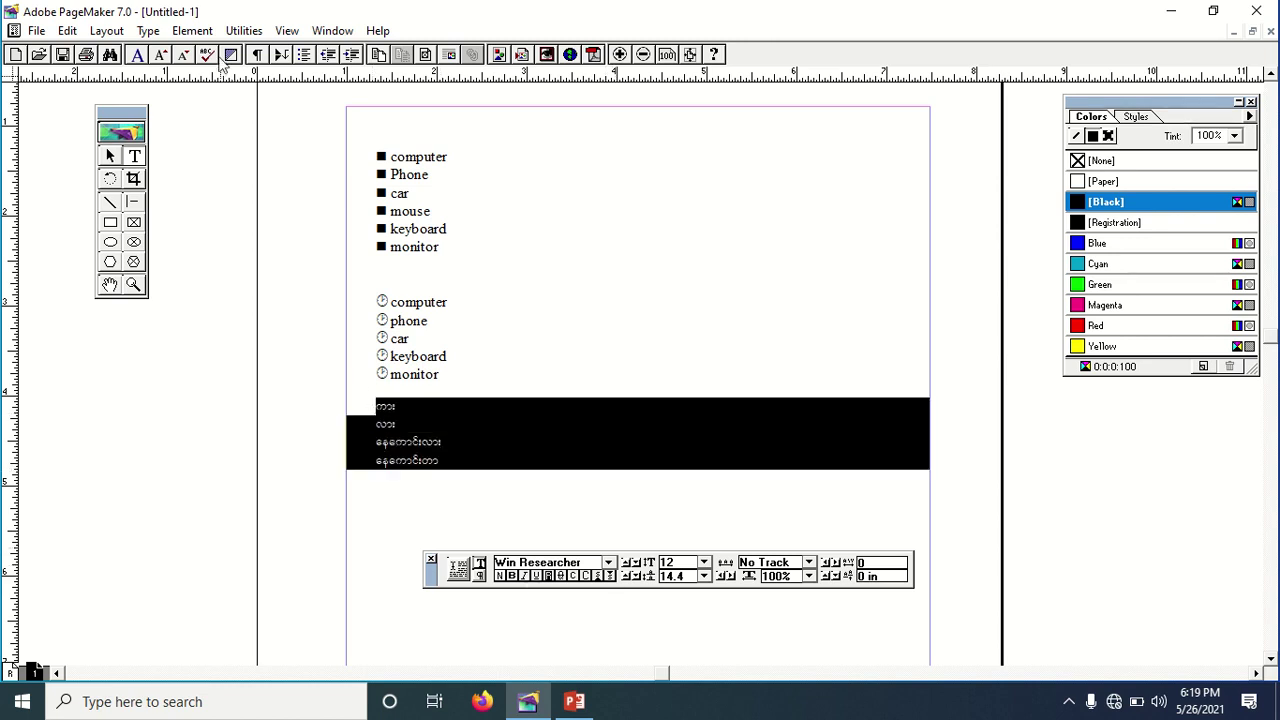
pyautogui.click(244, 30)
pyautogui.moveTo(260, 54)
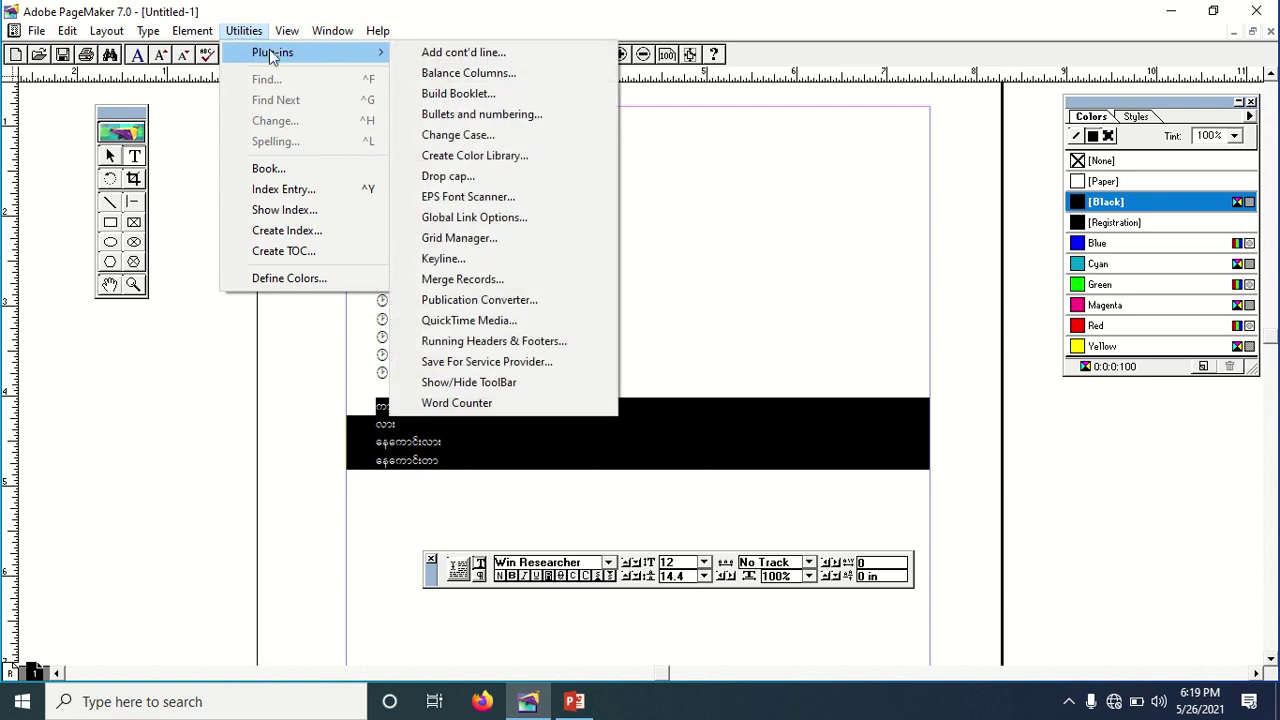
pyautogui.click(485, 115)
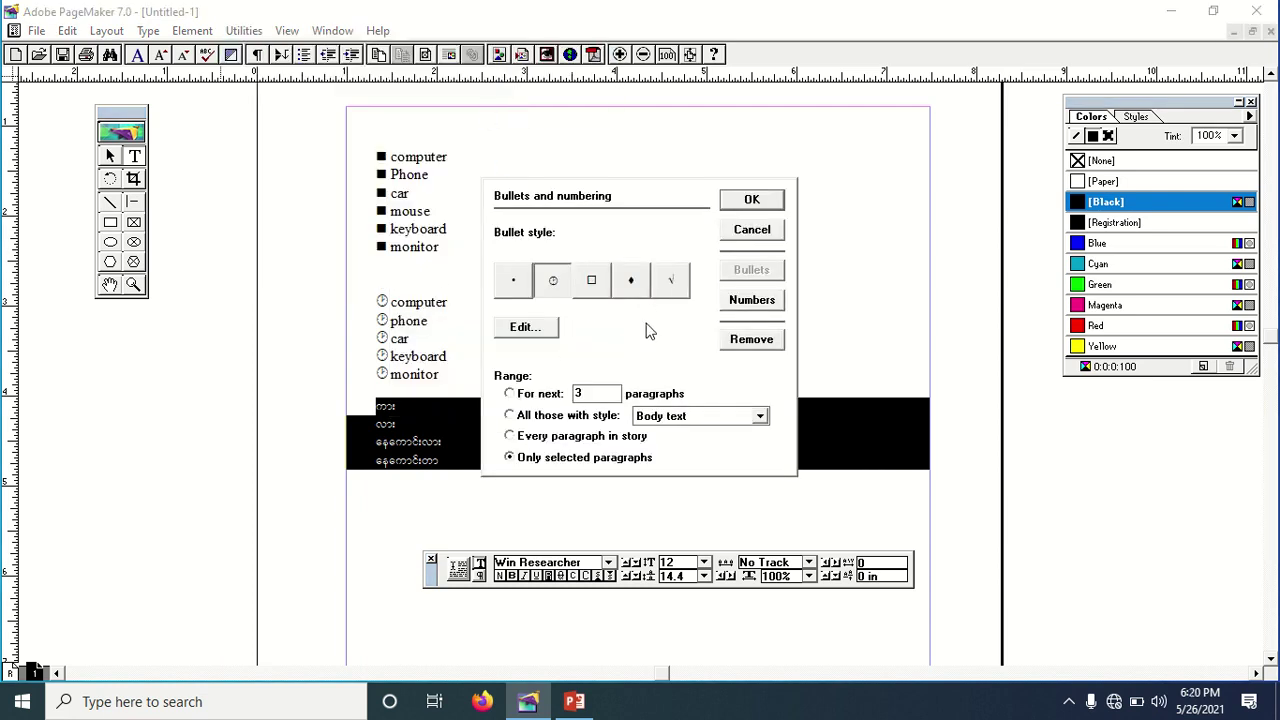
pyautogui.click(518, 327)
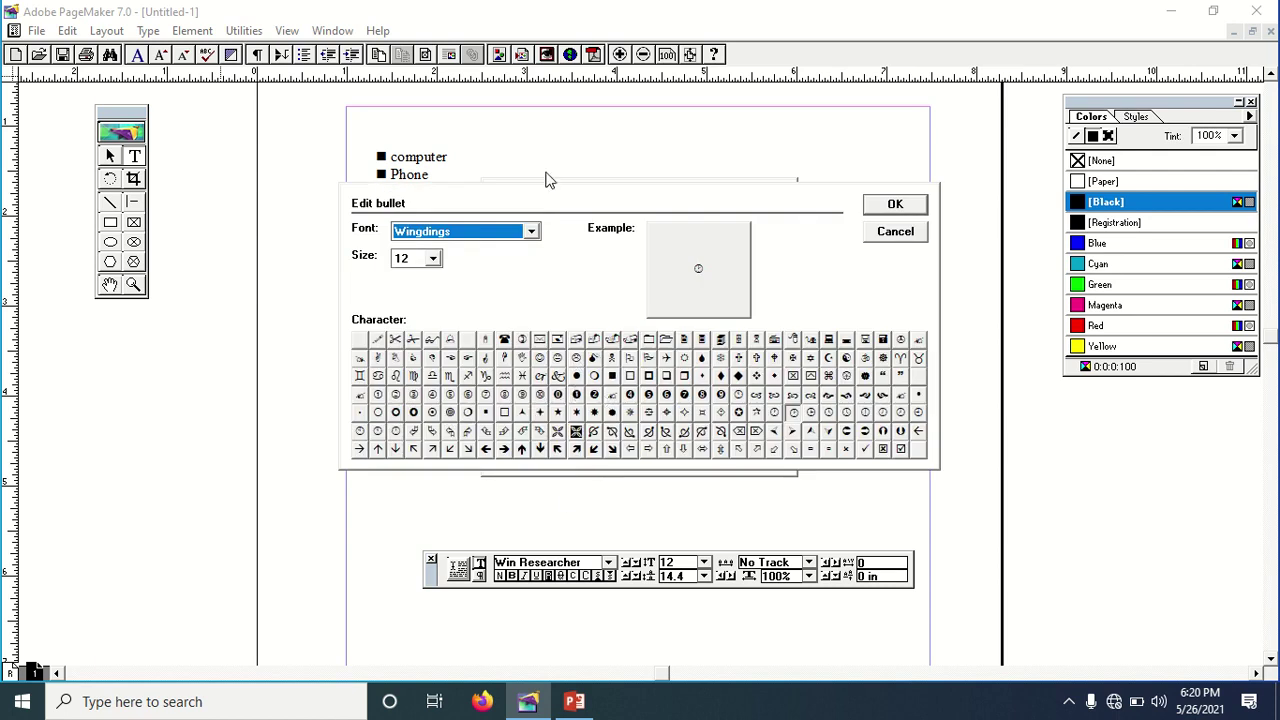
pyautogui.click(531, 231)
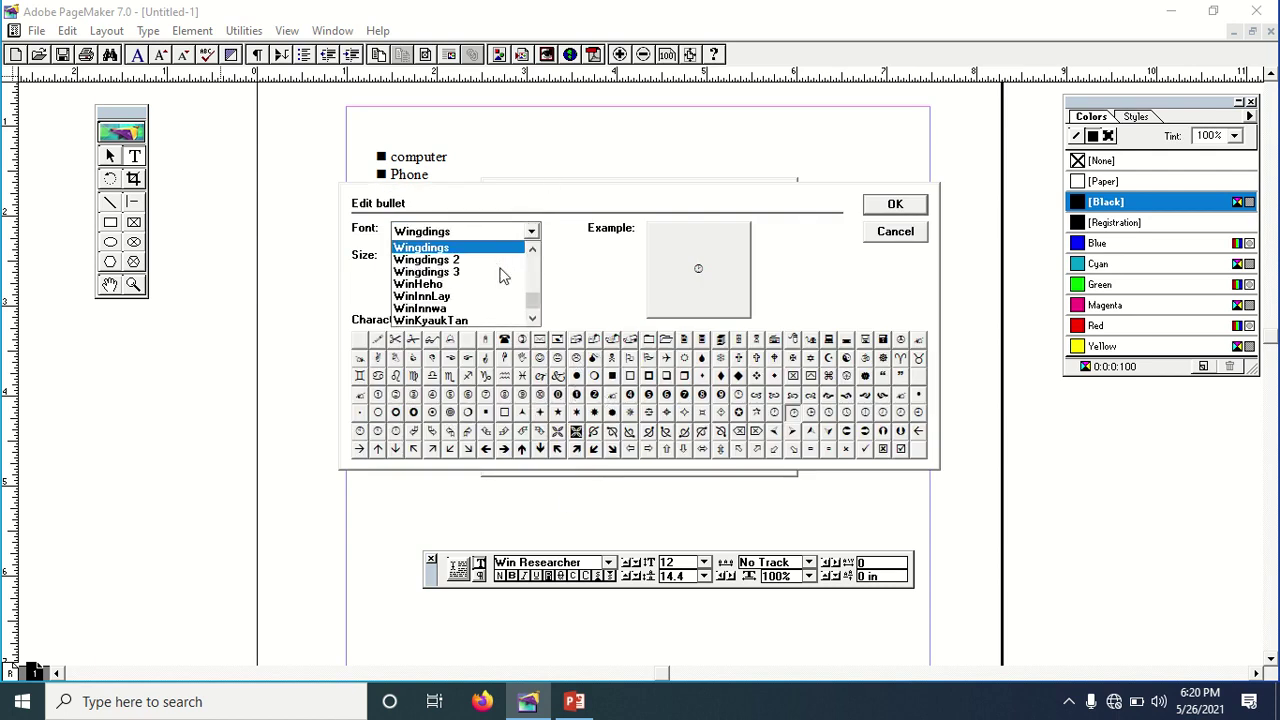
pyautogui.click(458, 260)
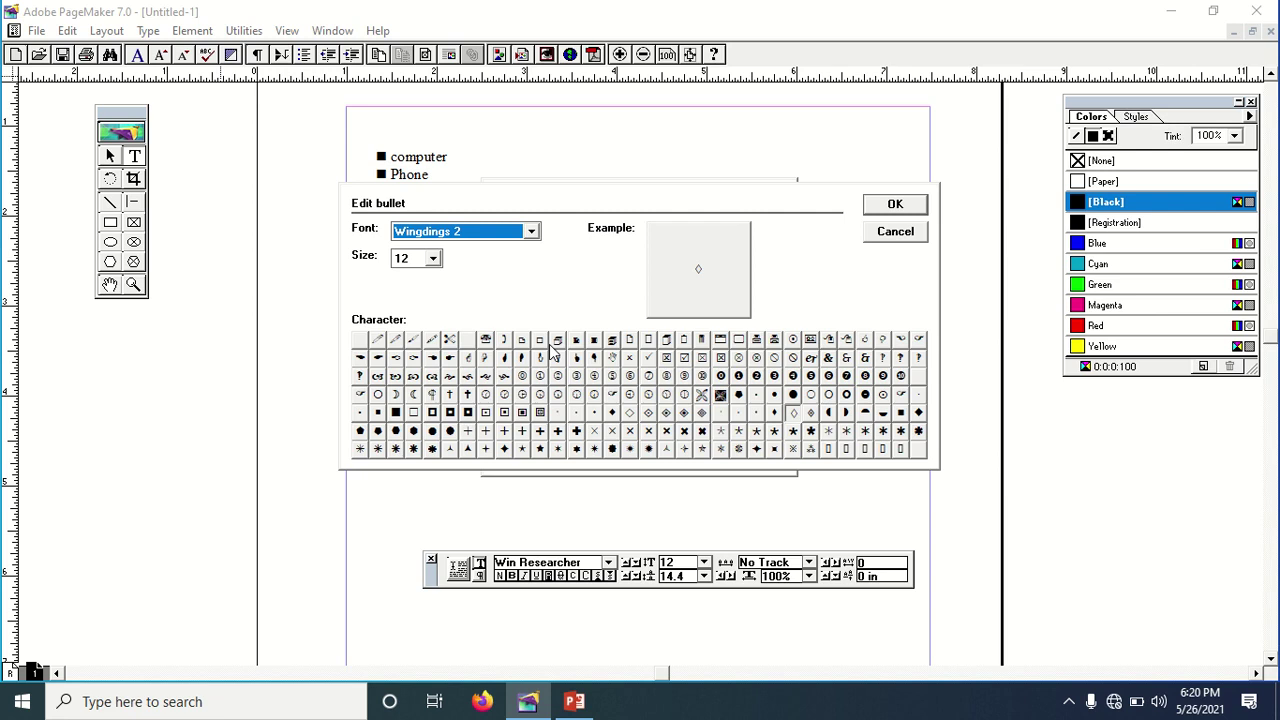
pyautogui.click(467, 396)
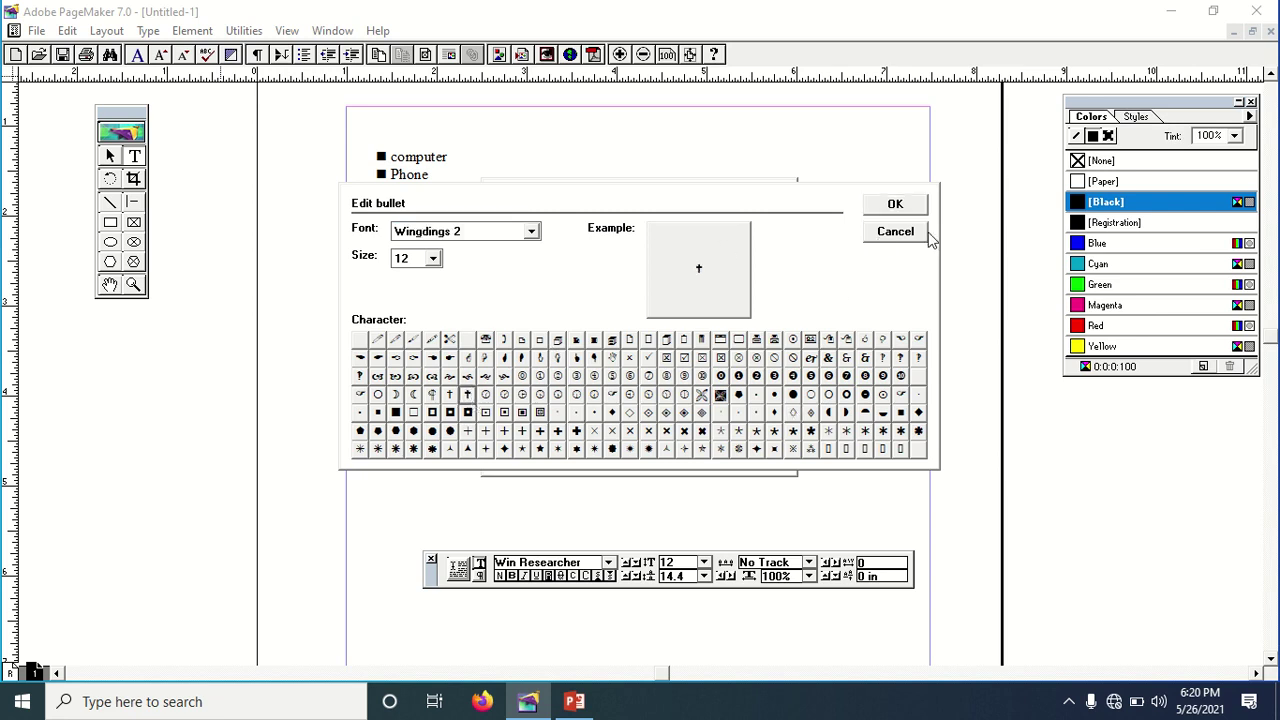
pyautogui.click(893, 232)
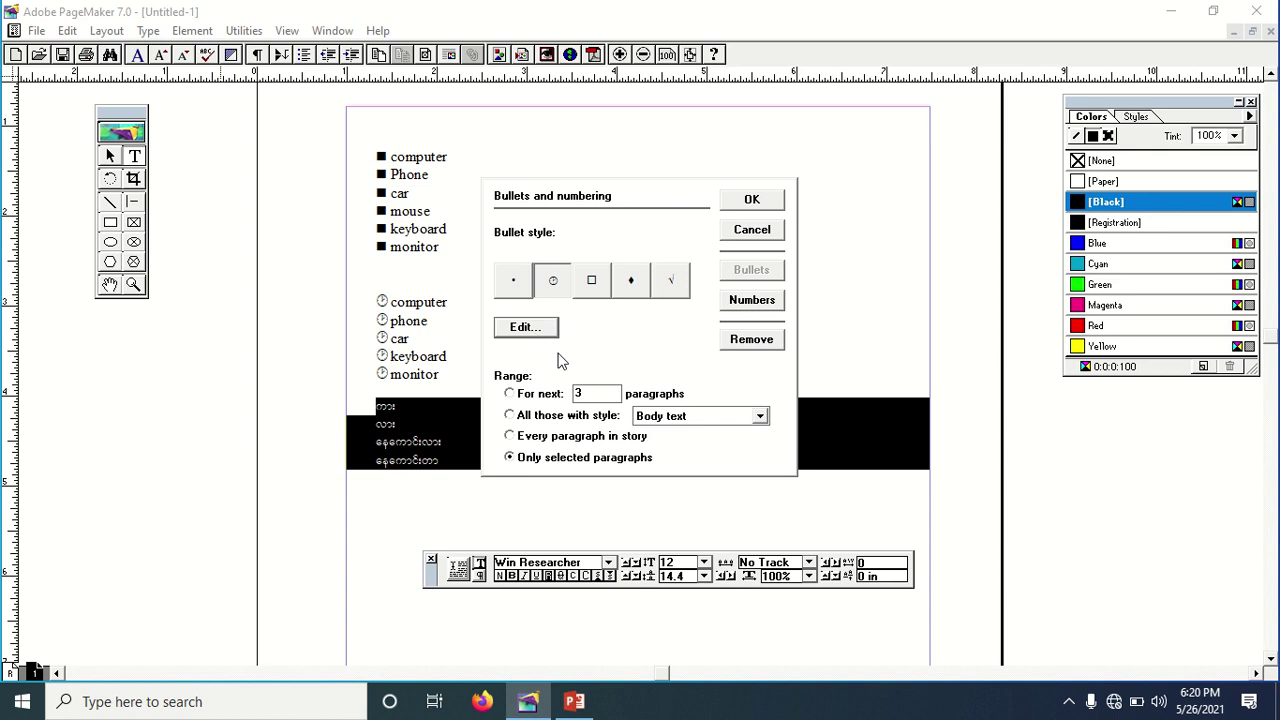
# Number the selected Burmese paragraphs with Arabic numerals starting at 1, without a separator
pyautogui.click(745, 310)
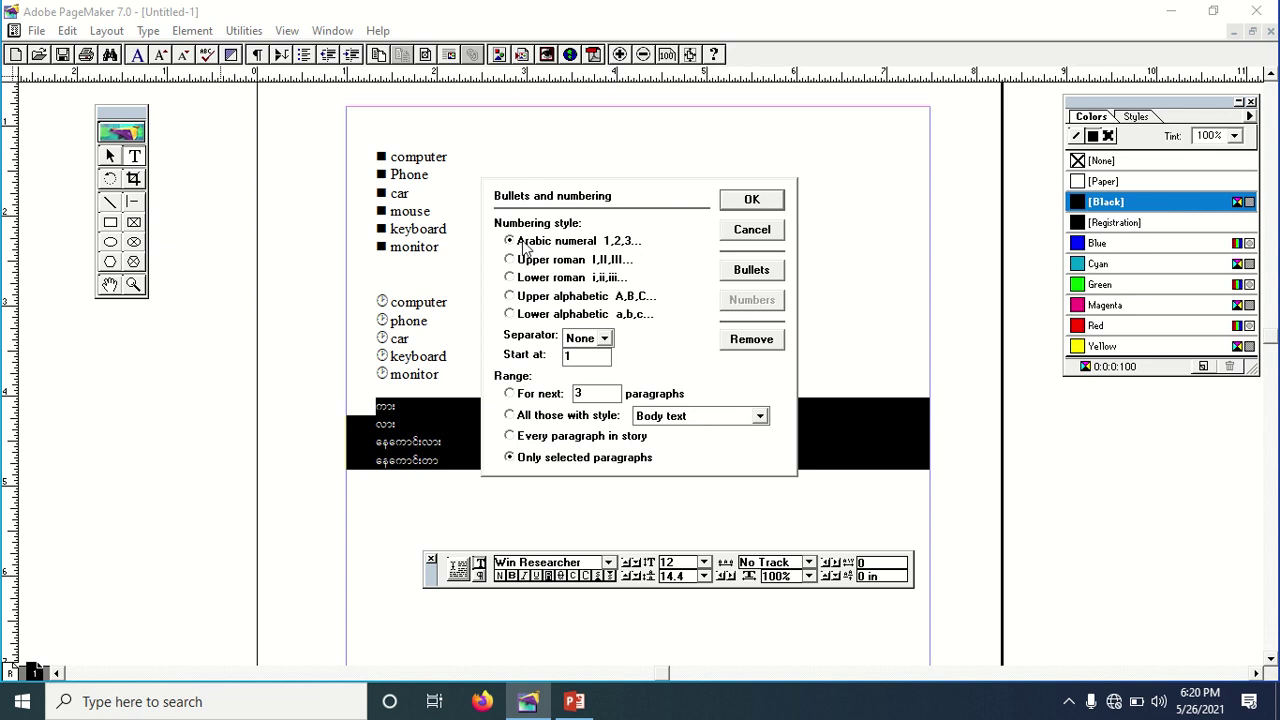
pyautogui.click(752, 200)
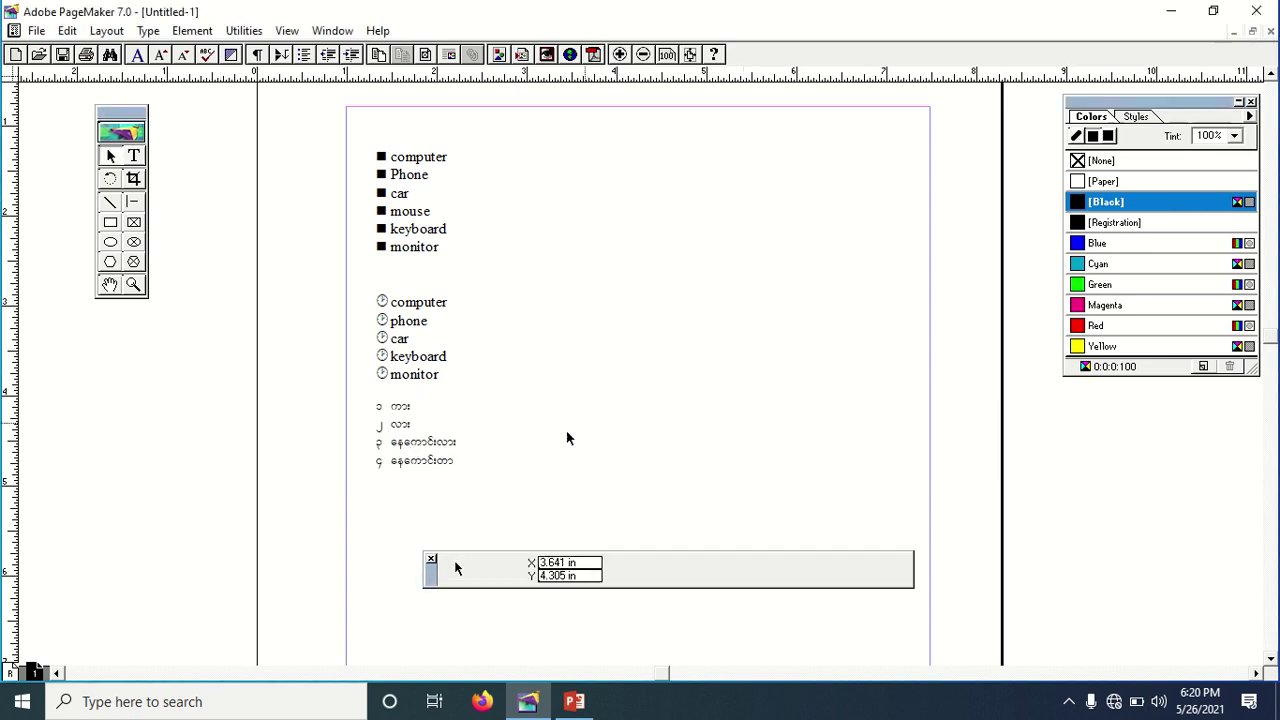
pyautogui.click(466, 460)
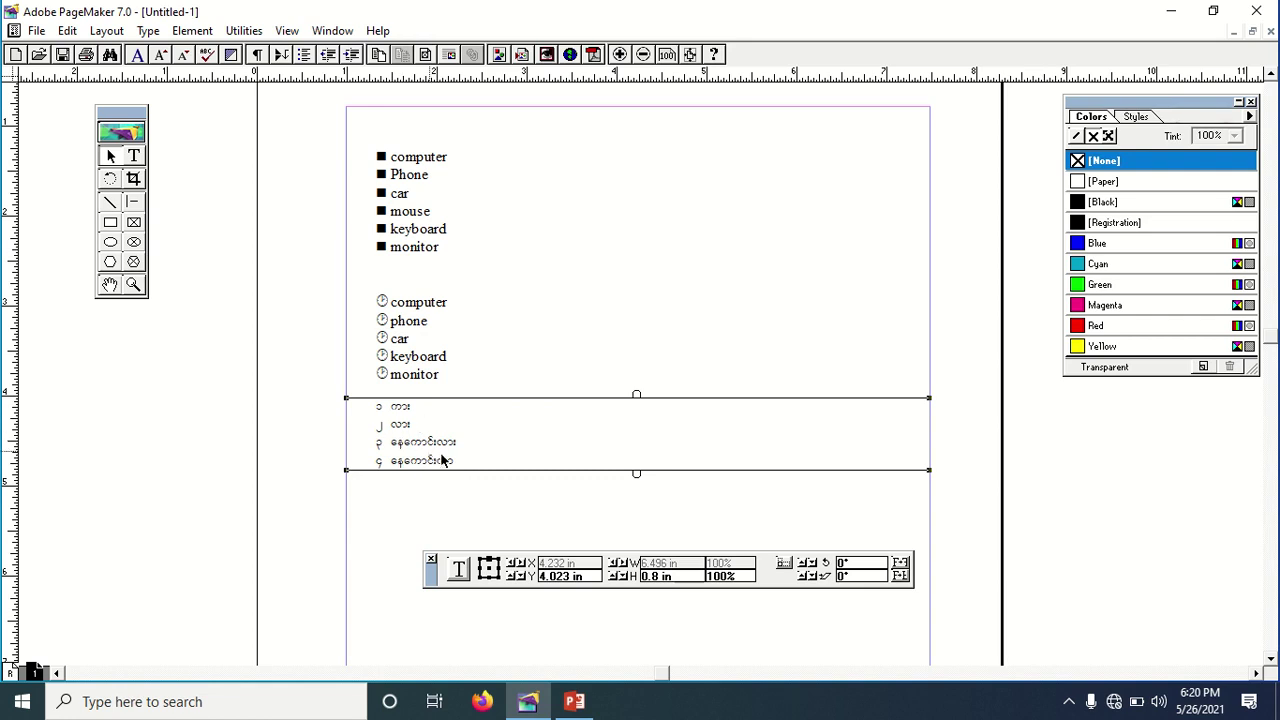
pyautogui.click(408, 336)
pyautogui.click(429, 233)
pyautogui.click(410, 360)
pyautogui.click(423, 451)
pyautogui.click(449, 331)
# Remove the solid square bullets from all six lines of the first list
pyautogui.click(140, 160)
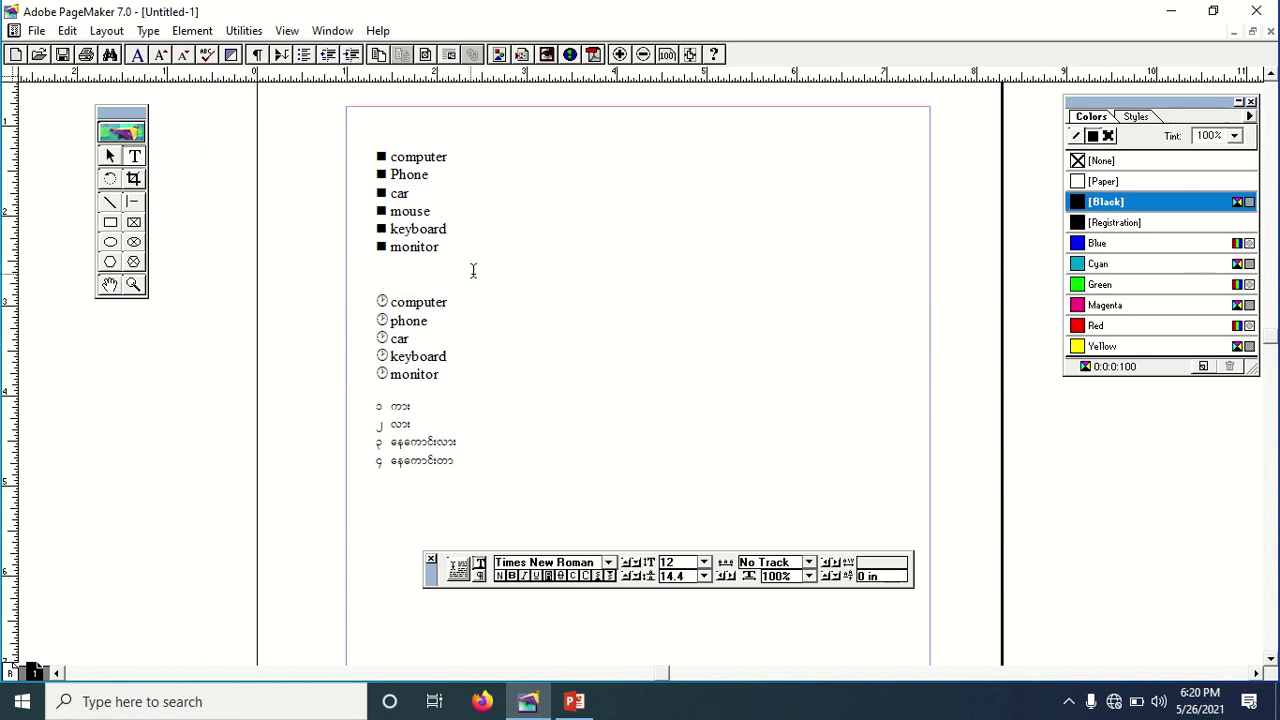
pyautogui.moveTo(457, 250); pyautogui.dragTo(369, 147)
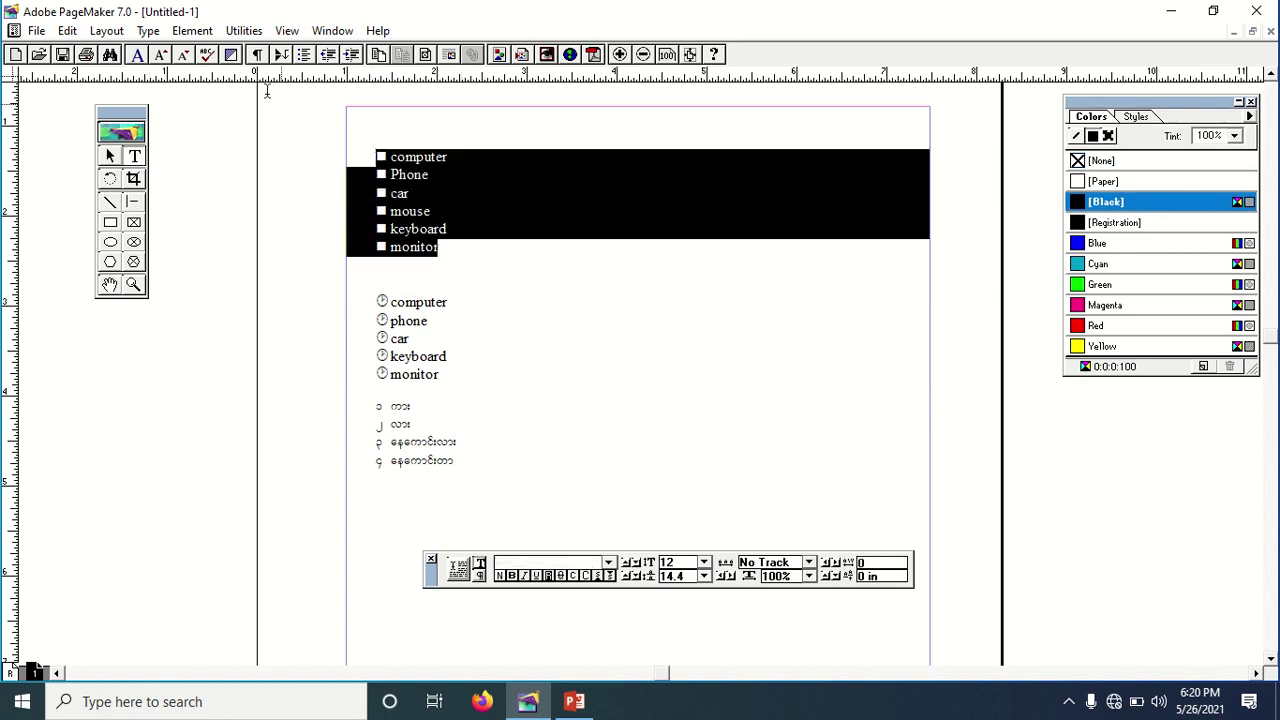
pyautogui.click(240, 31)
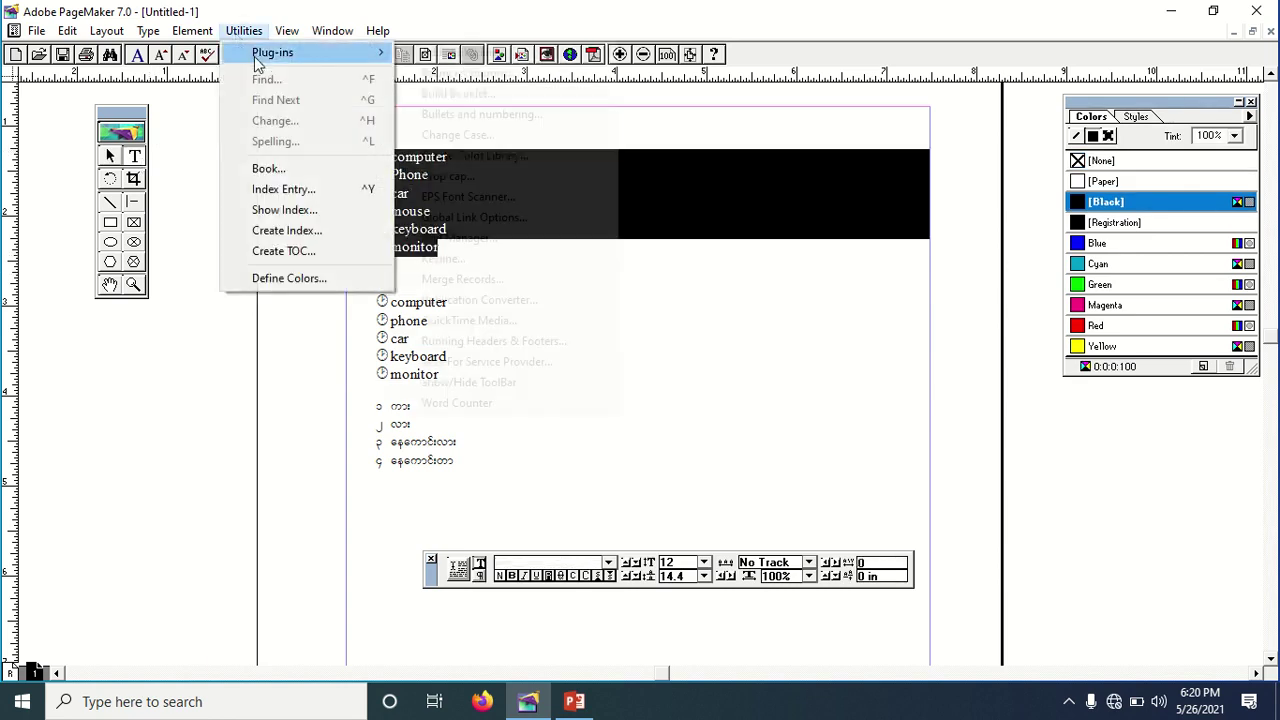
pyautogui.moveTo(260, 52)
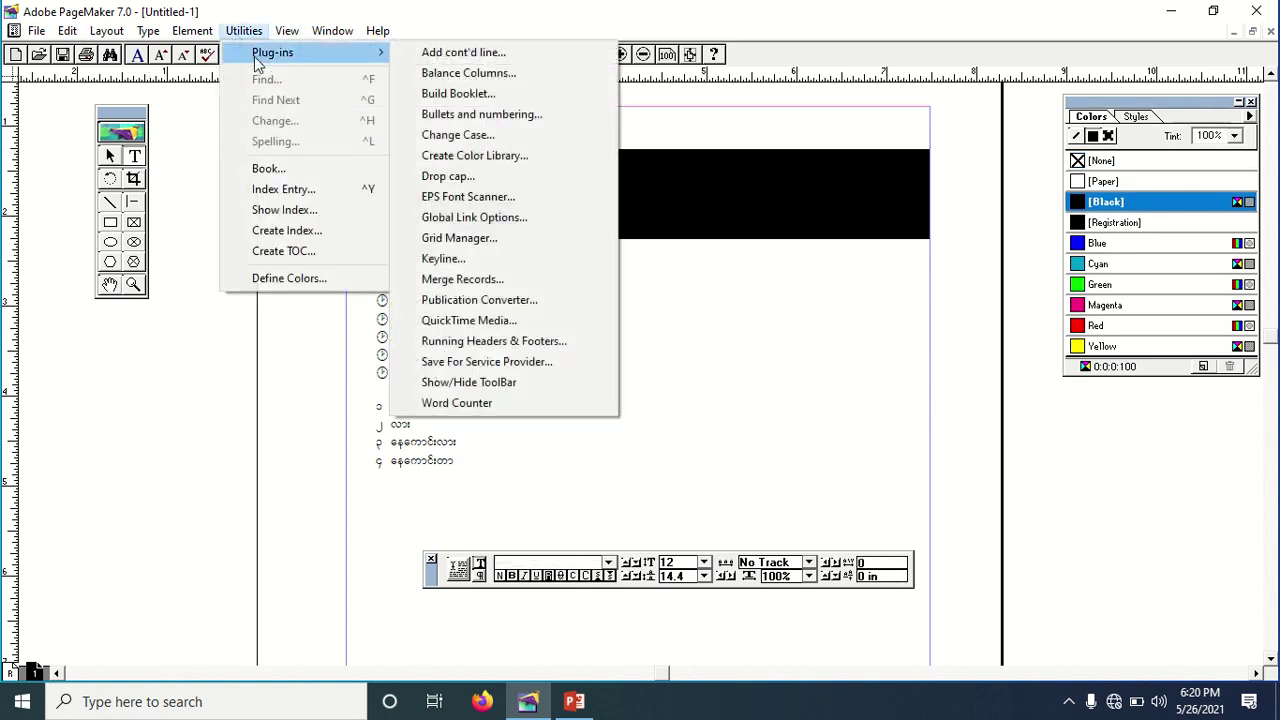
pyautogui.click(528, 114)
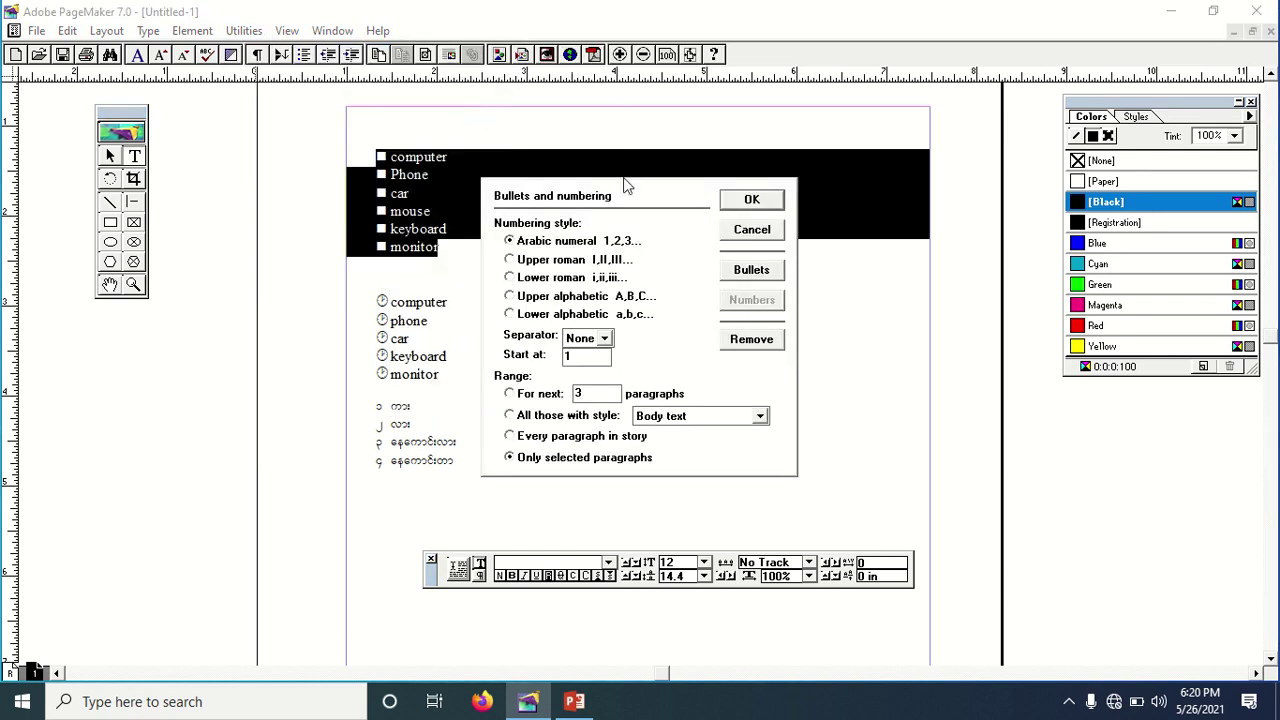
pyautogui.click(752, 340)
pyautogui.click(631, 415)
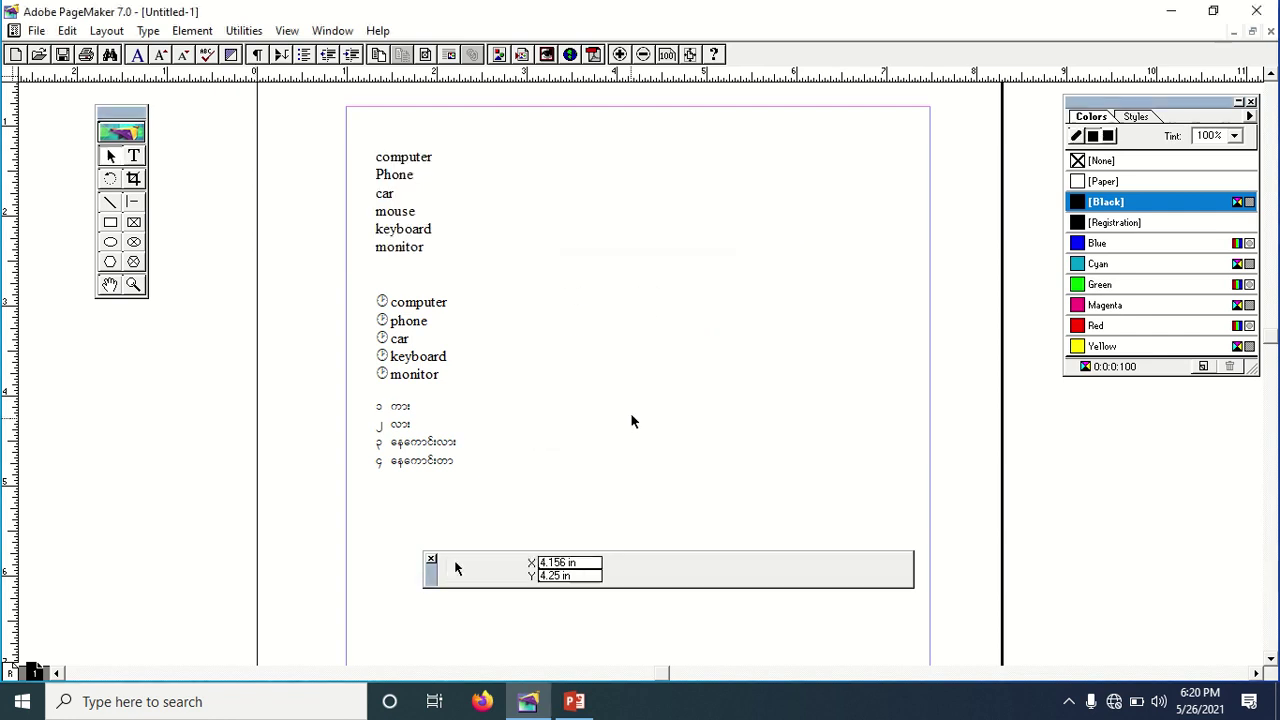
# Number the selected lines of the first list with upper roman numerals starting at 1, without a separator
pyautogui.click(407, 228)
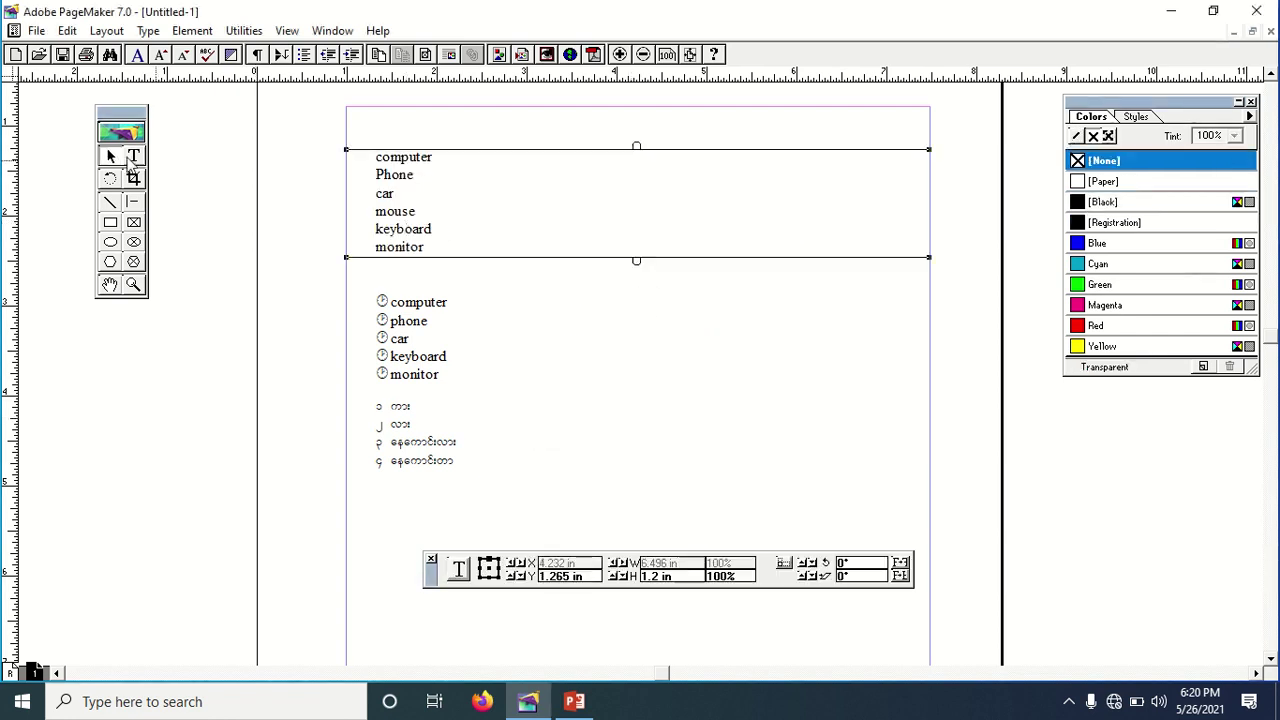
pyautogui.click(134, 158)
pyautogui.moveTo(477, 260); pyautogui.dragTo(368, 150)
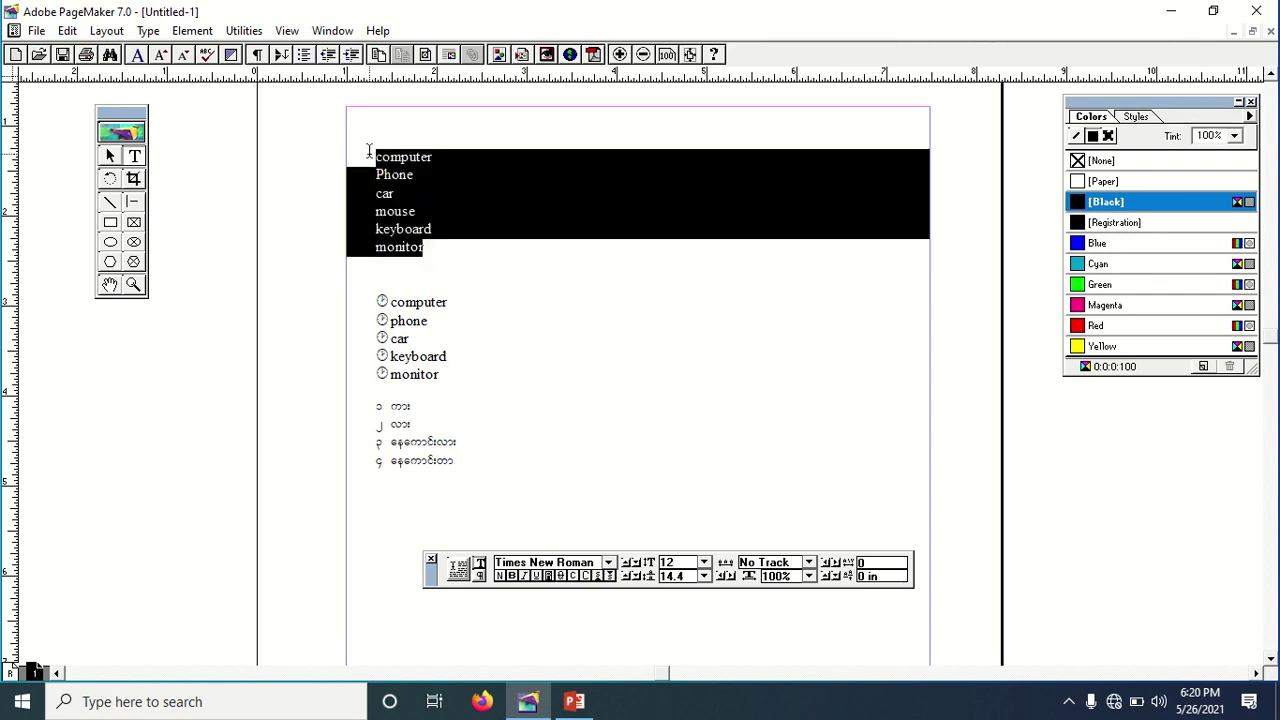
pyautogui.click(243, 30)
pyautogui.moveTo(272, 52)
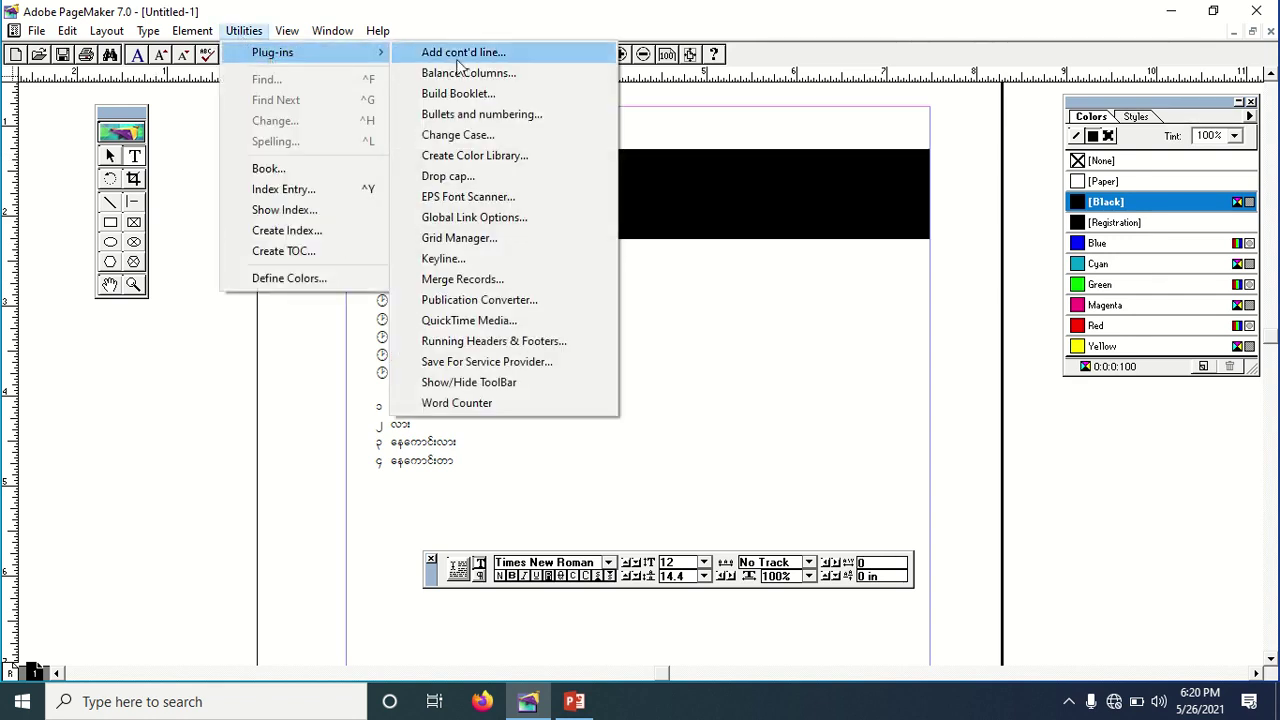
pyautogui.click(500, 114)
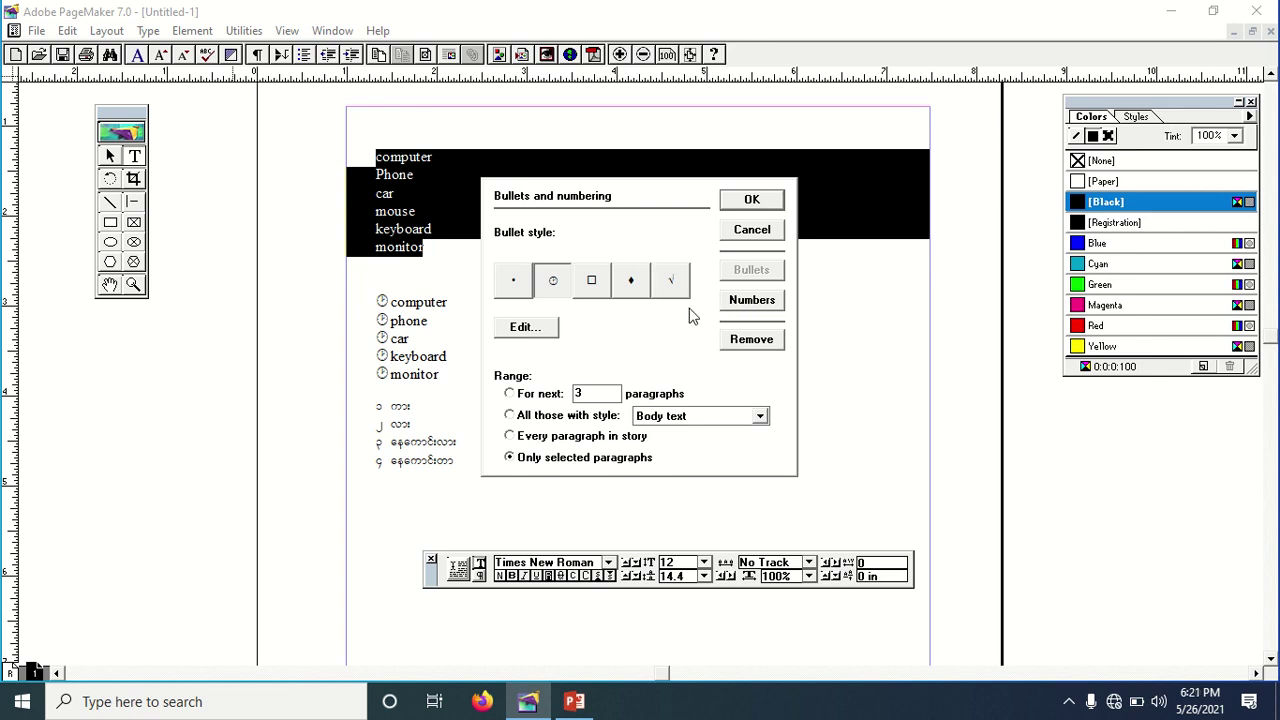
pyautogui.click(751, 302)
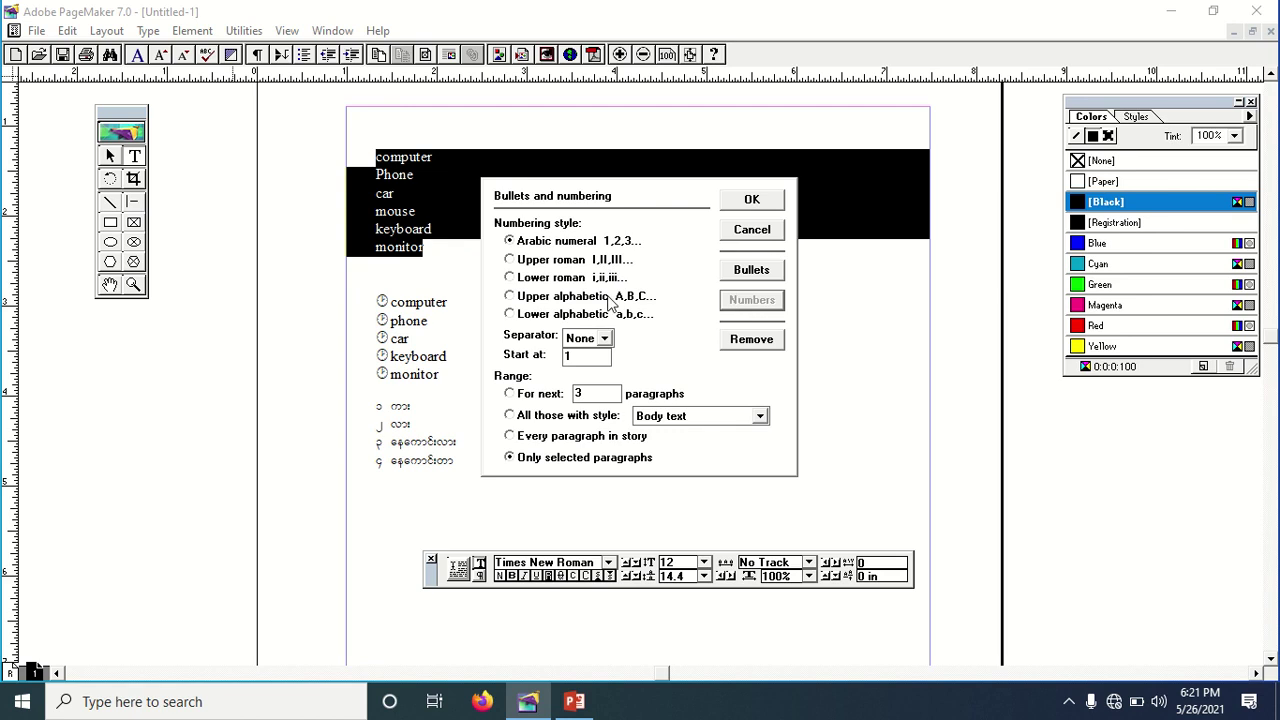
pyautogui.click(512, 260)
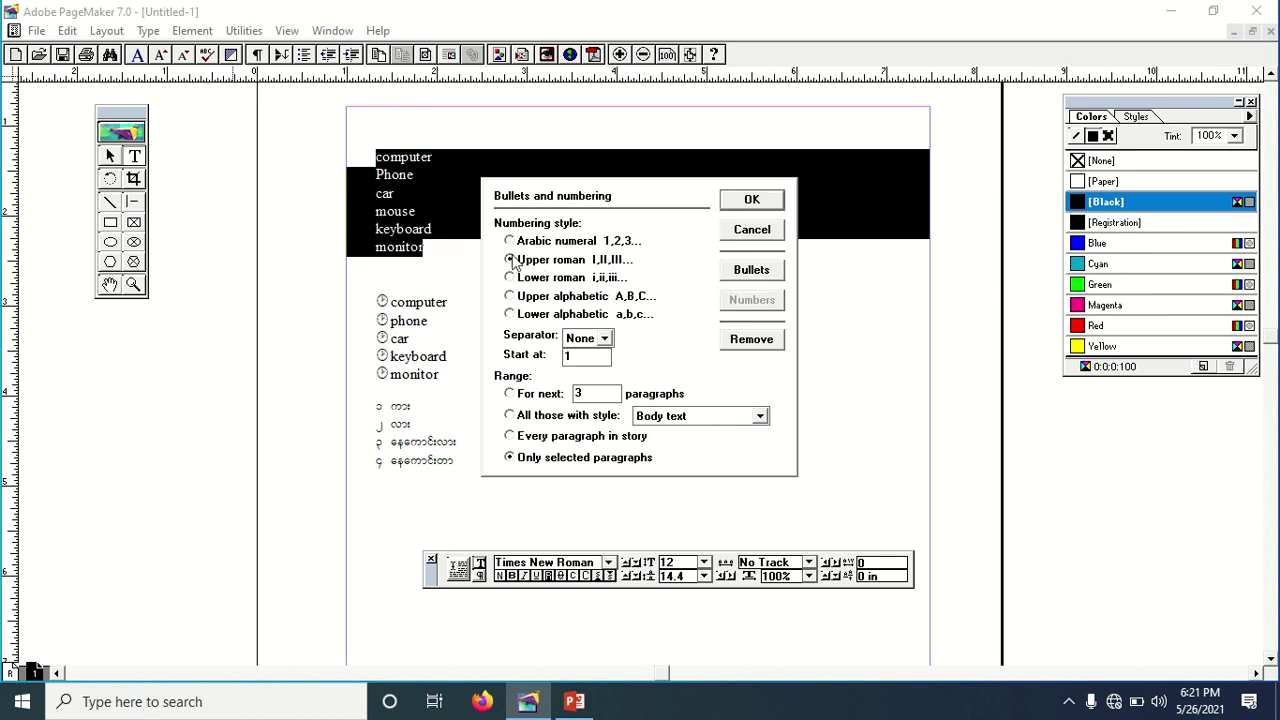
pyautogui.click(731, 207)
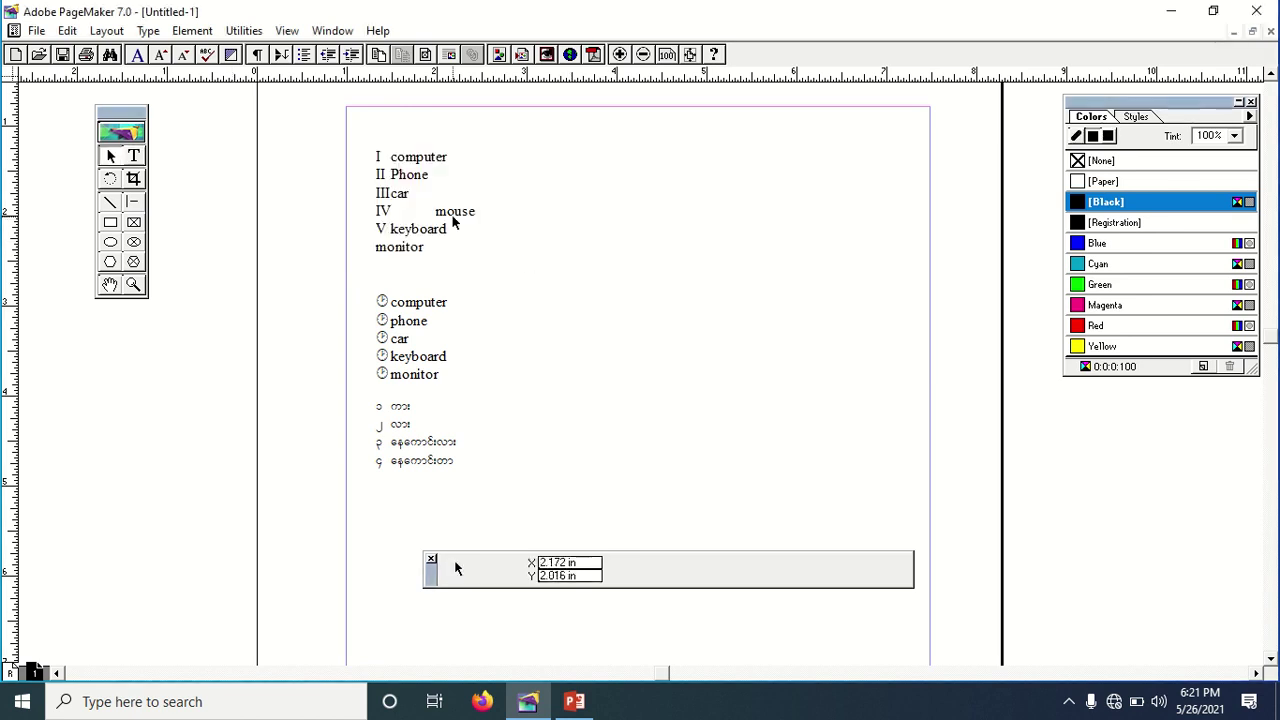
# Move the numbered Burmese list up beside the first list, then select the clock-bulleted list's text block
pyautogui.click(392, 191)
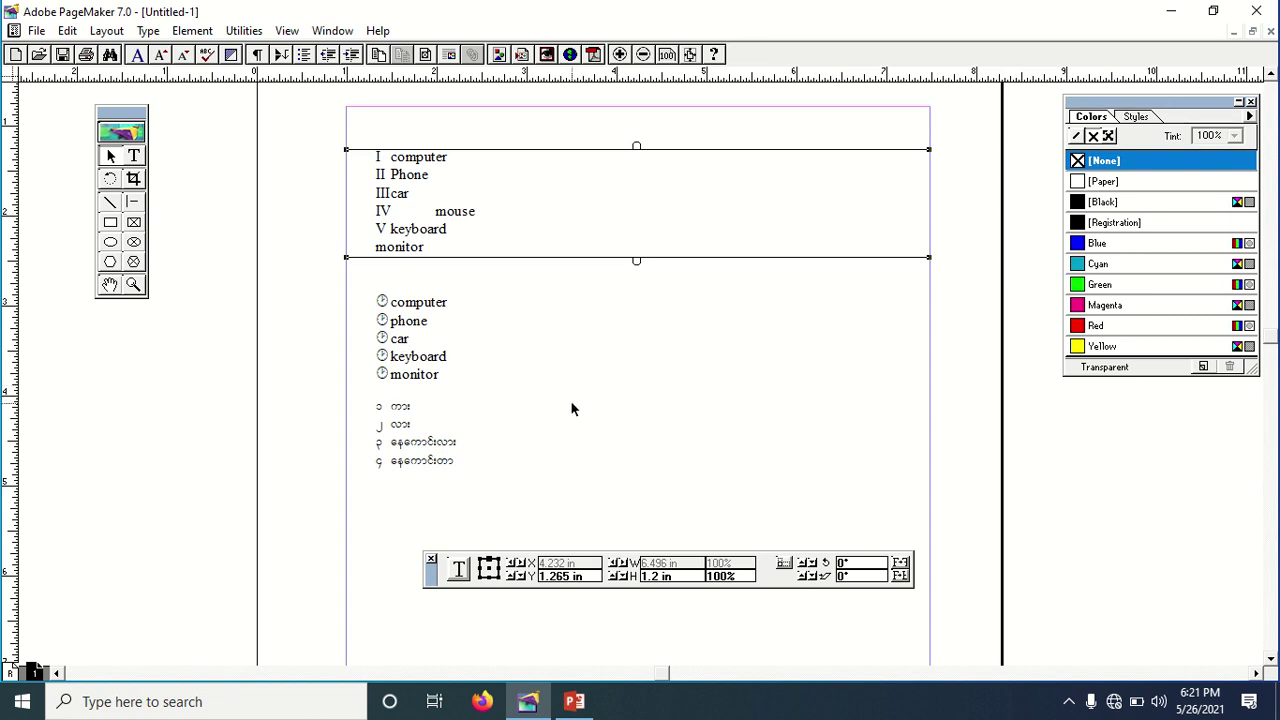
pyautogui.click(455, 444)
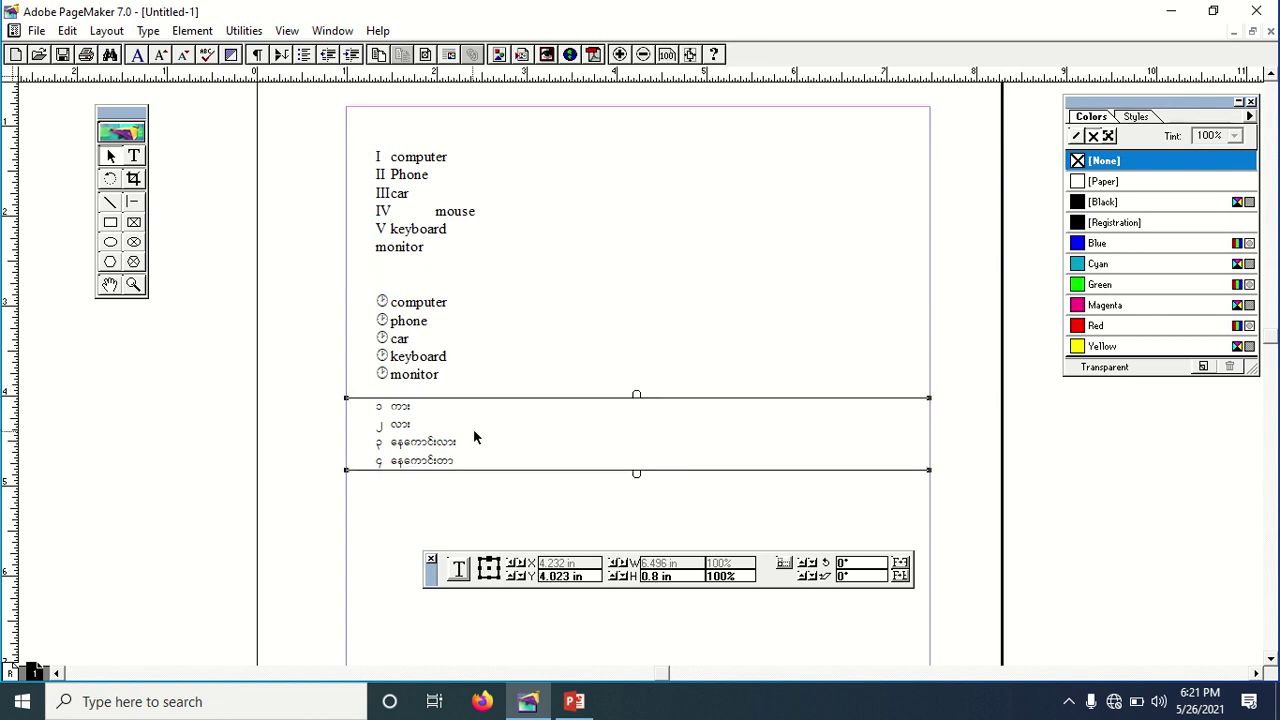
pyautogui.moveTo(474, 434); pyautogui.dragTo(647, 188)
pyautogui.click(448, 328)
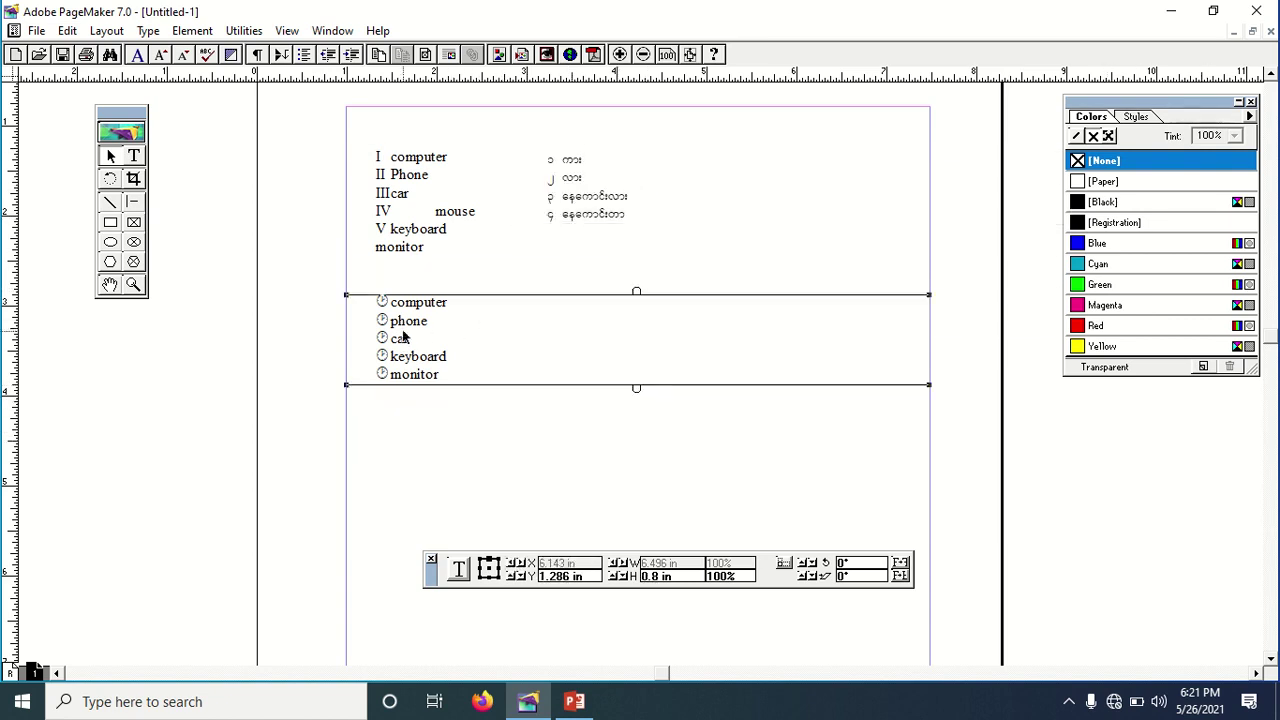
# Move the clock-bulleted list up beside the other two lists and shift the numbered Burmese list slightly down and left
pyautogui.moveTo(408, 330); pyautogui.dragTo(752, 182)
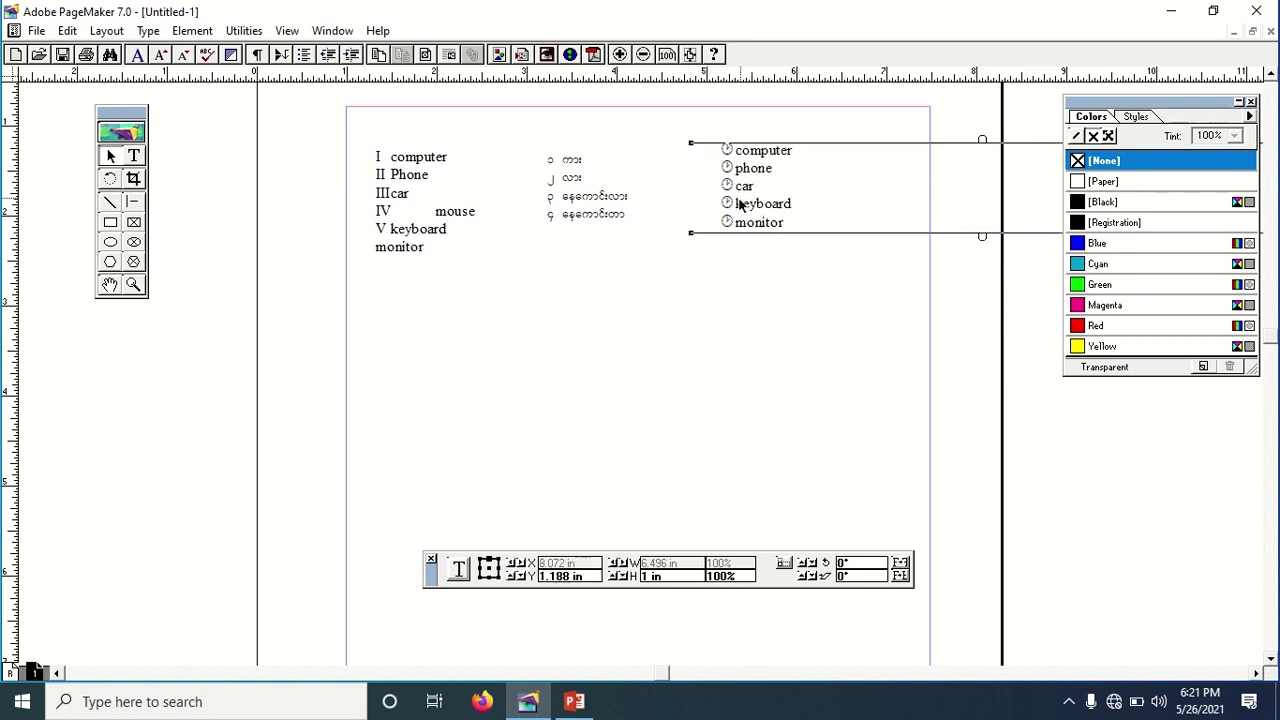
pyautogui.click(614, 194)
pyautogui.moveTo(614, 194); pyautogui.dragTo(600, 206)
pyautogui.click(767, 272)
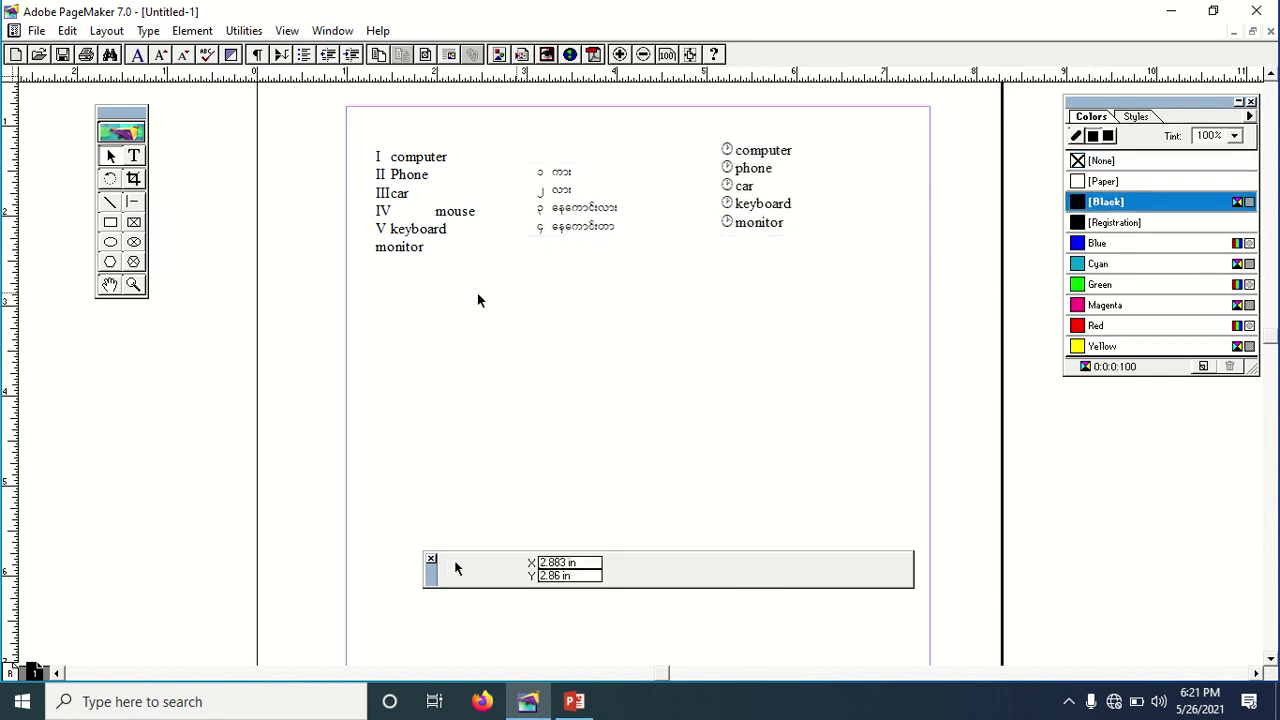
# Add a new text line reading "computer is a electronic device" below the three lists
pyautogui.click(134, 156)
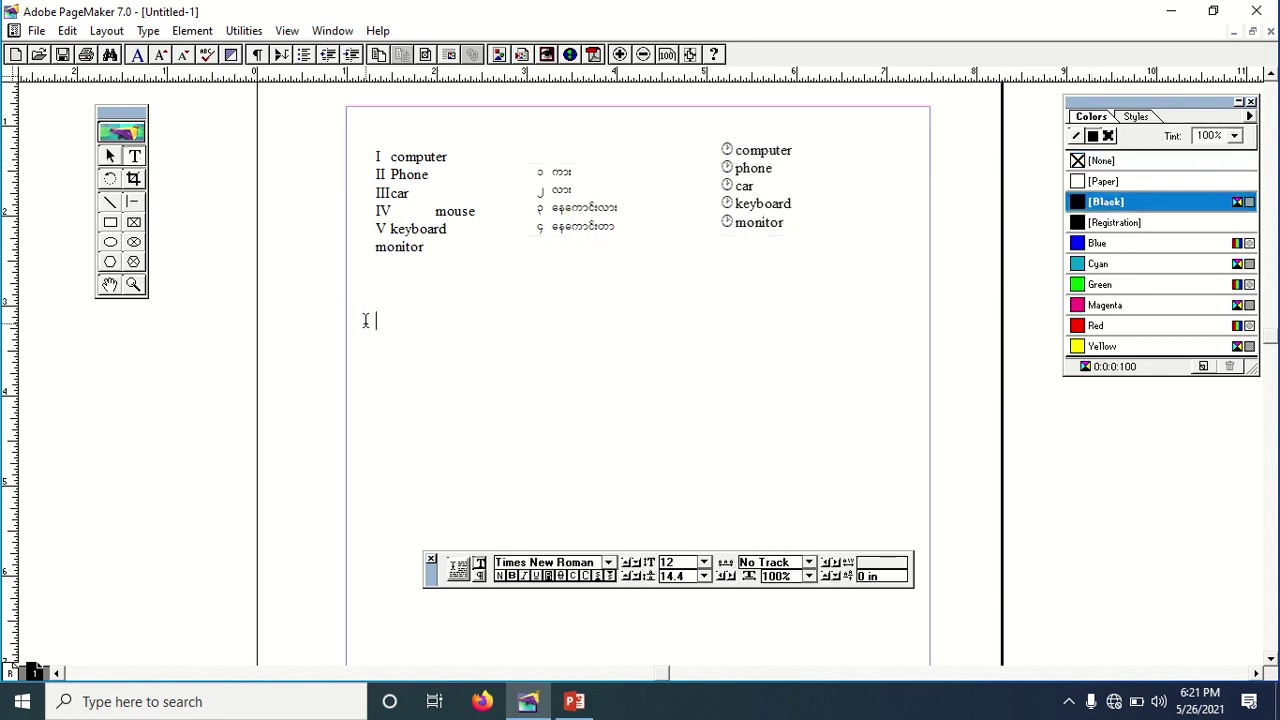
pyautogui.write('computer is a ')
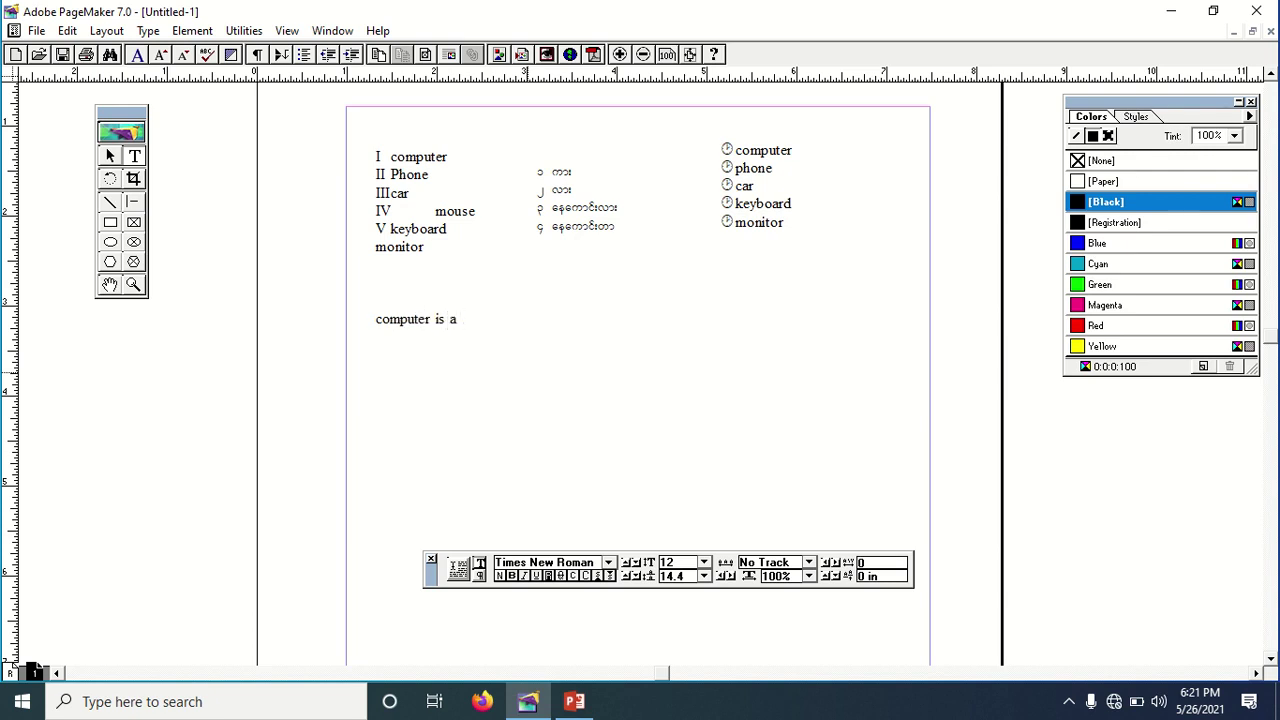
pyautogui.write('electronic device')
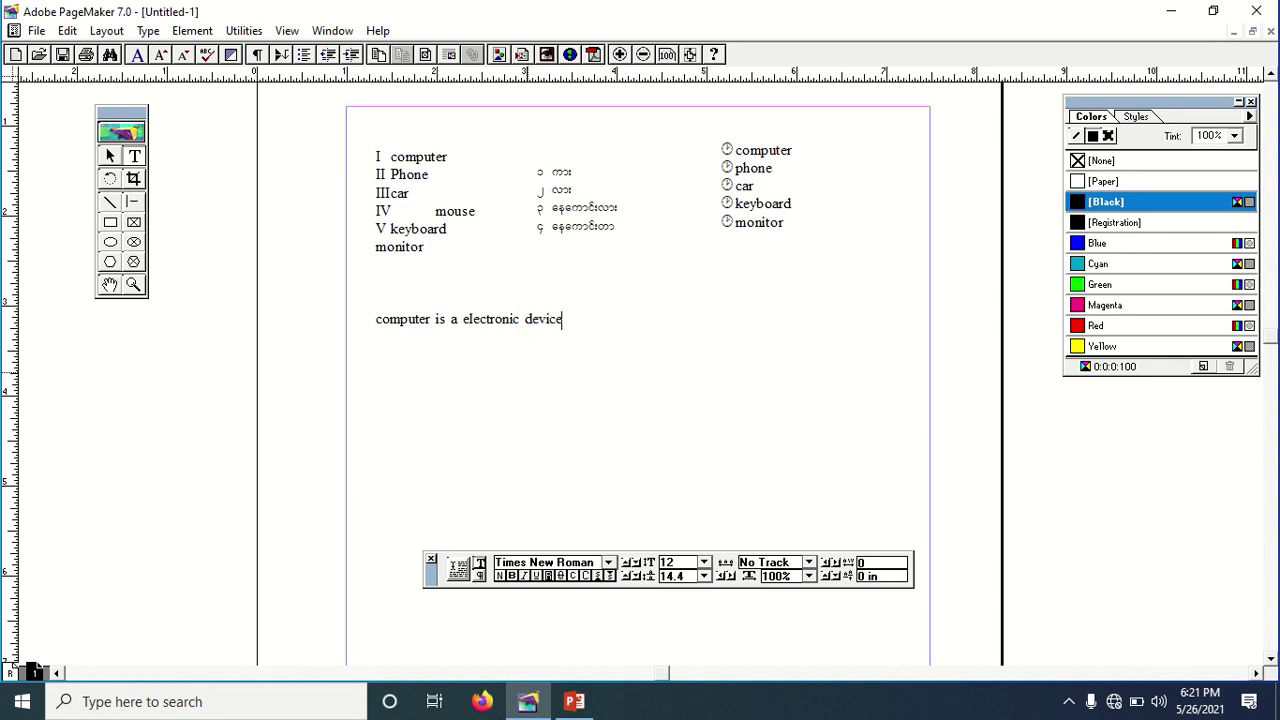
# Copy the sentence and paste it nine times after itself to form one paragraph ending with a period
pyautogui.hotkey('ctrl', 'a')
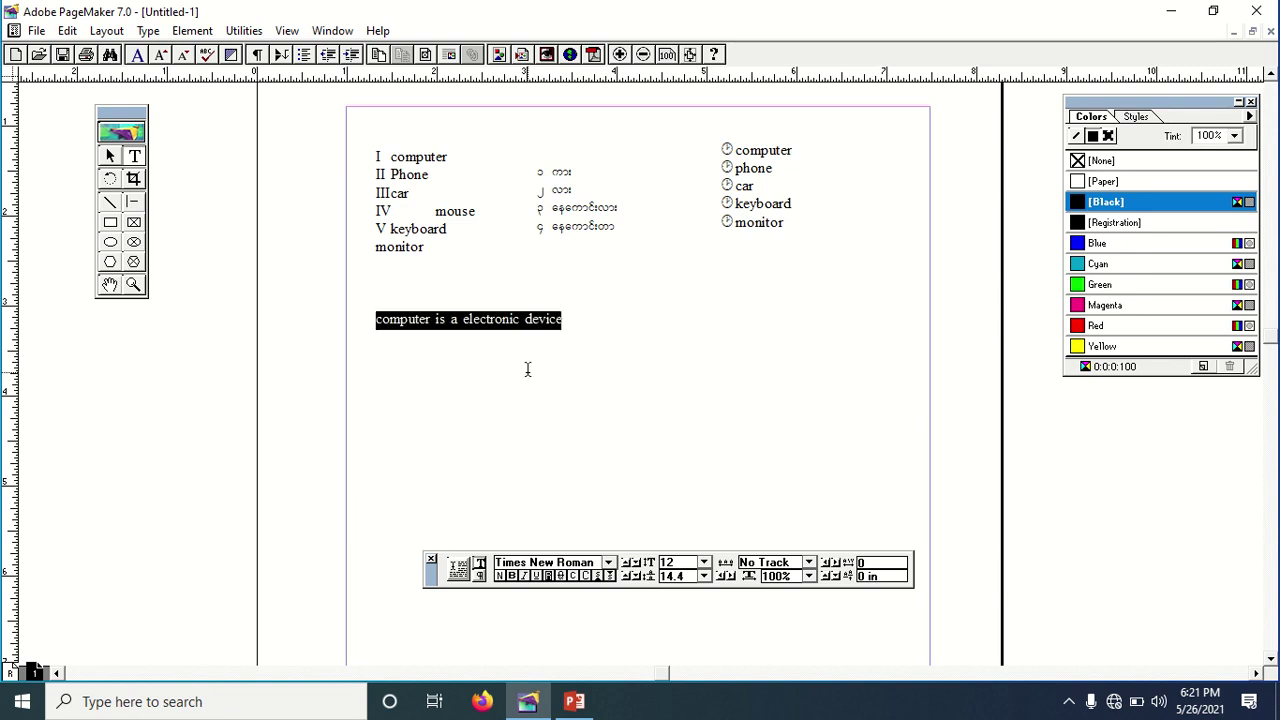
pyautogui.press('Right')
pyautogui.hotkey('ctrl', 'v')
pyautogui.hotkey('ctrl', 'v')
pyautogui.hotkey('ctrl', 'v')
pyautogui.hotkey('ctrl', 'v')
pyautogui.hotkey('ctrl', 'v')
pyautogui.hotkey('ctrl', 'v')
pyautogui.hotkey('ctrl', 'v')
pyautogui.hotkey('ctrl', 'v')
pyautogui.hotkey('ctrl', 'v')
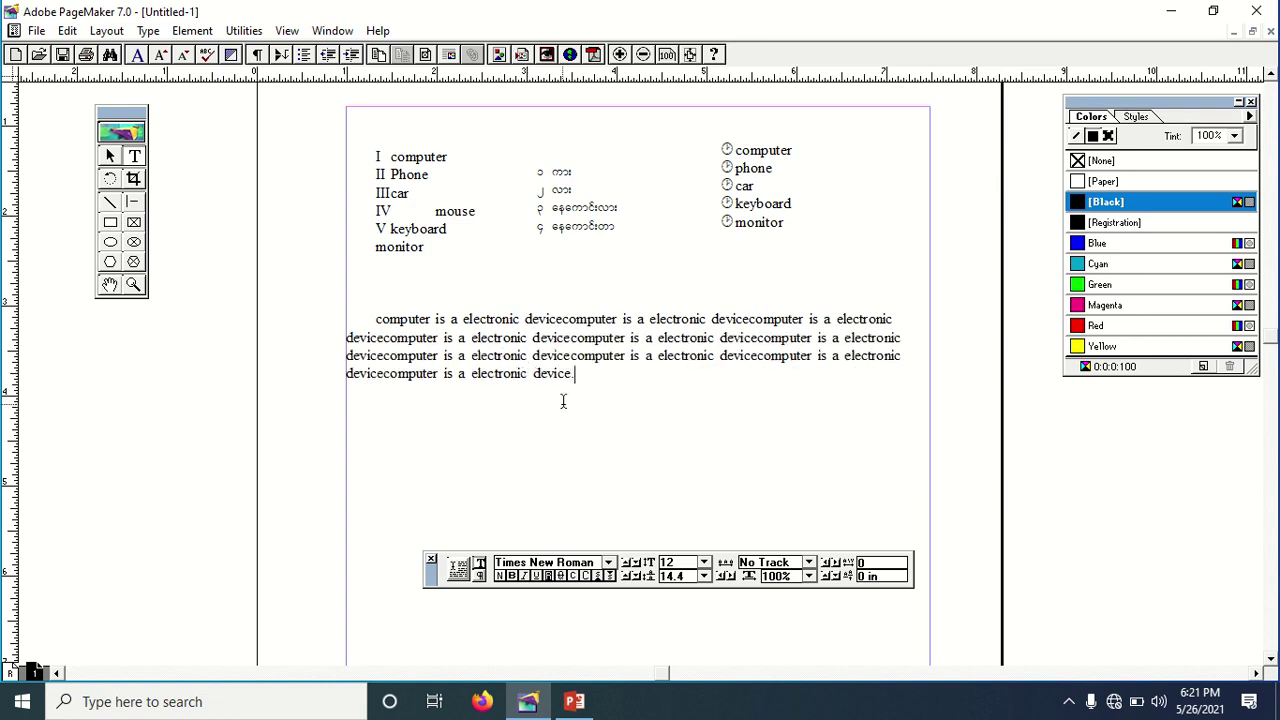
# Copy the whole paragraph, paste it three more times as separate paragraphs below, and move the Control palette below the text
pyautogui.moveTo(579, 374); pyautogui.dragTo(372, 318)
pyautogui.hotkey('ctrl', 'c')
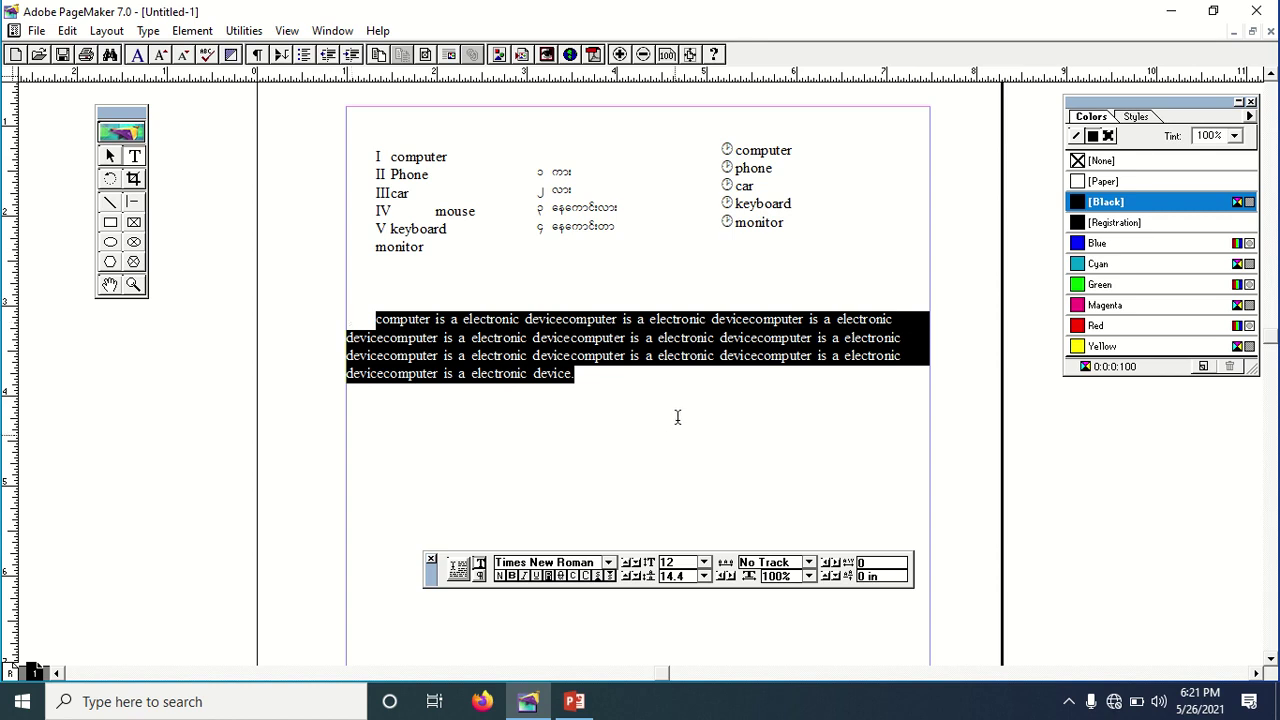
pyautogui.click(592, 384)
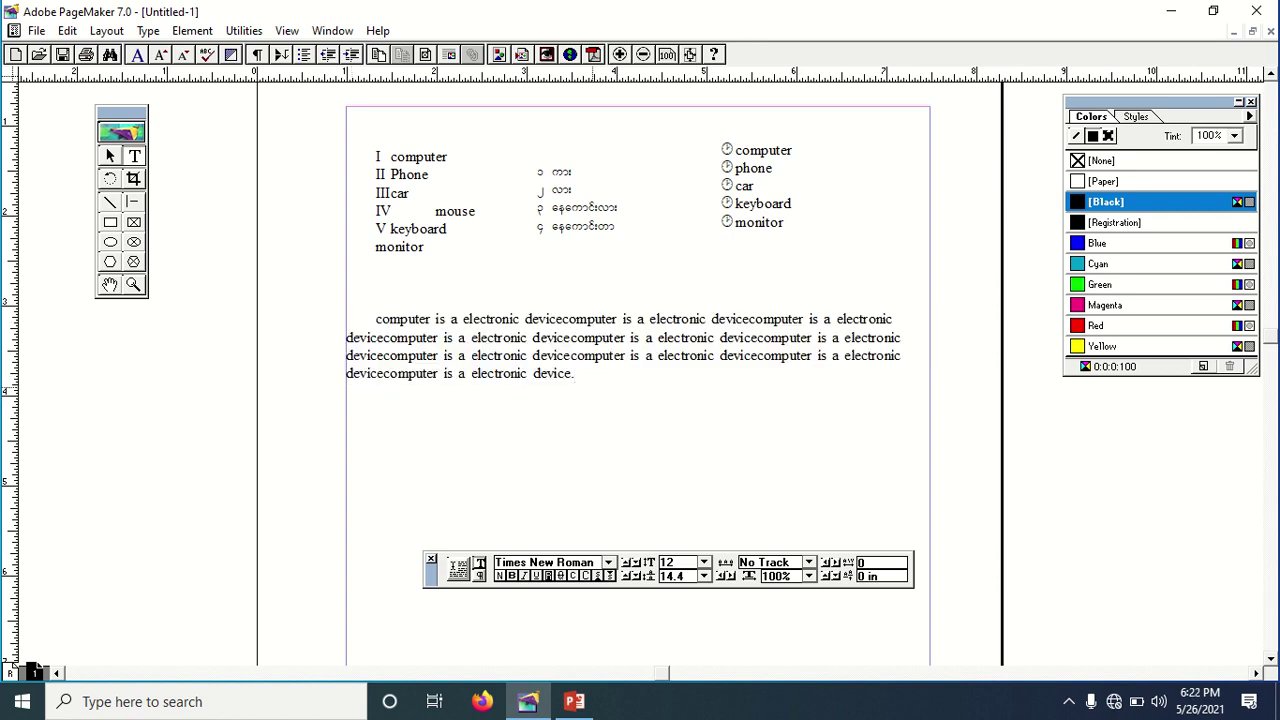
pyautogui.press('Return')
pyautogui.hotkey('ctrl', 'v')
pyautogui.hotkey('ctrl', 'v')
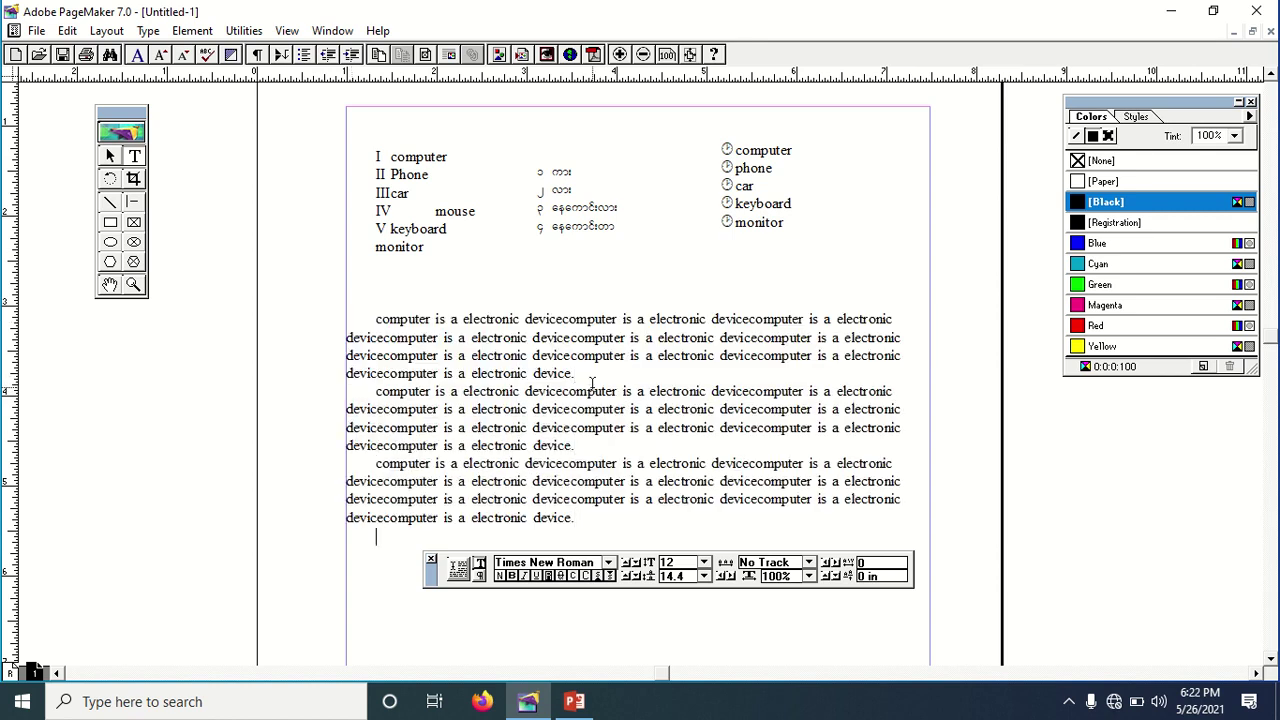
pyautogui.hotkey('ctrl', 'v')
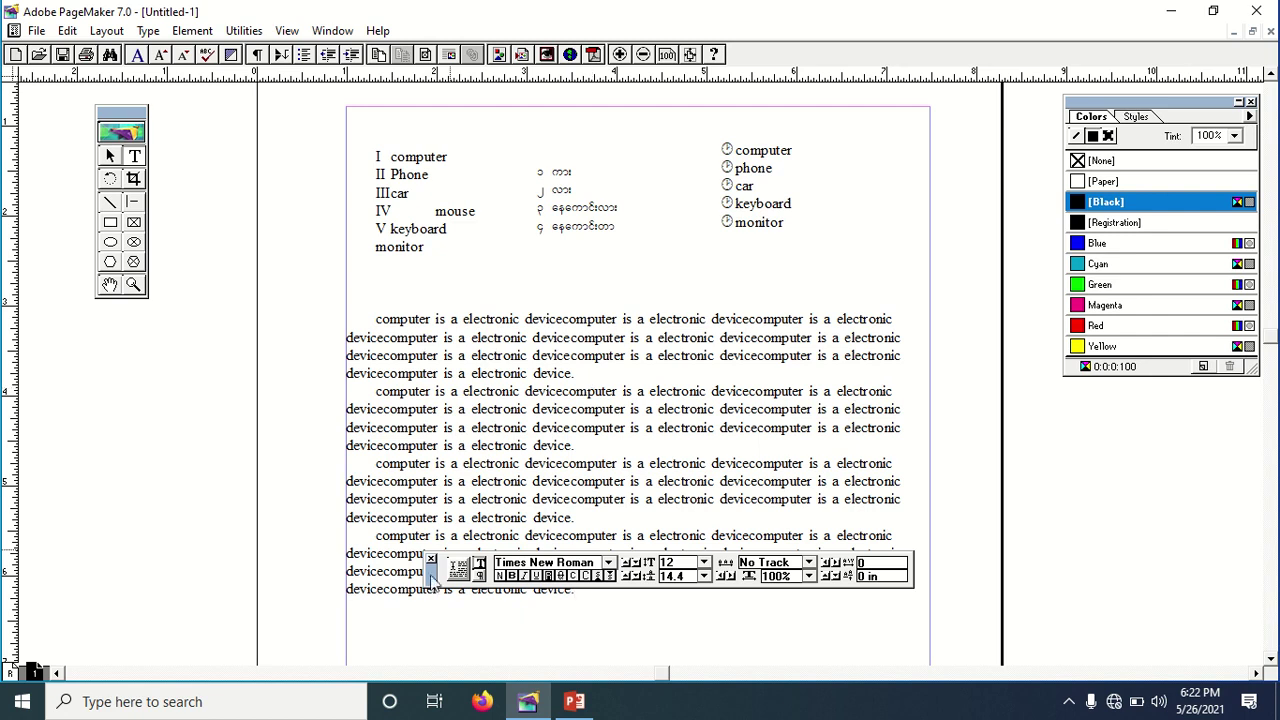
pyautogui.moveTo(432, 578); pyautogui.dragTo(426, 654)
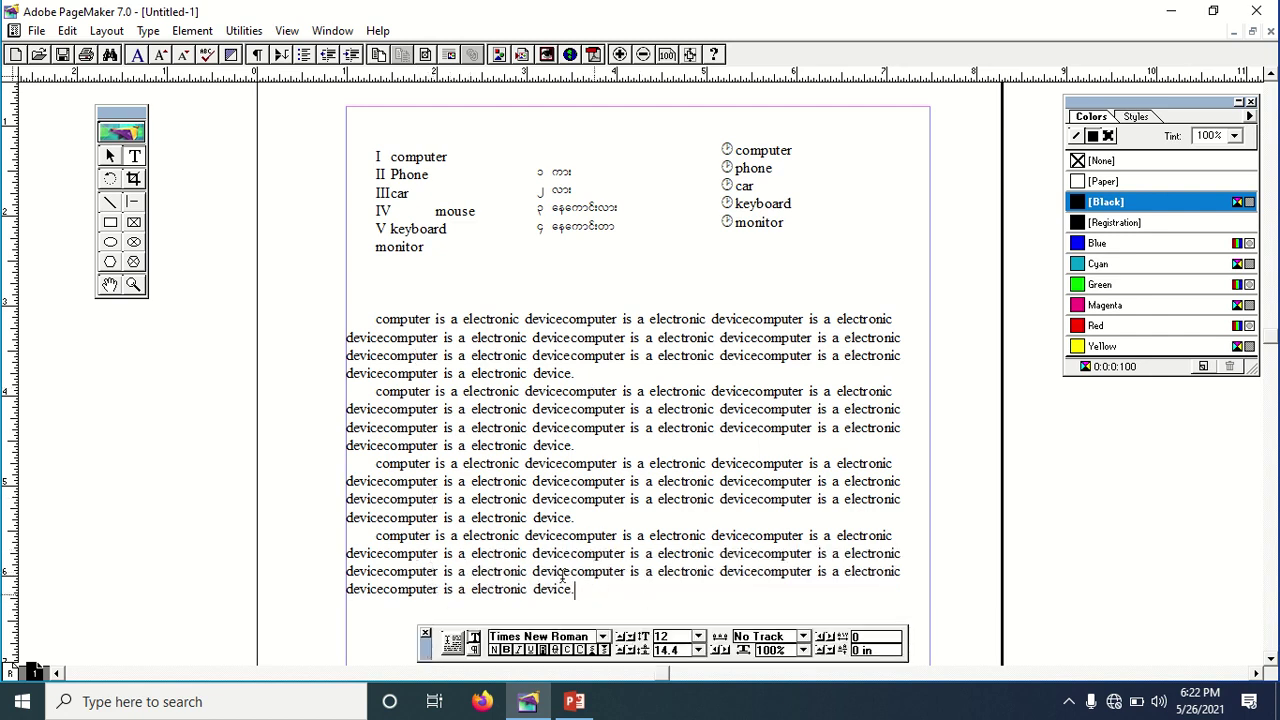
# Number the four selected paragraphs with Arabic numerals starting at 1, without a separator, then select their text block
pyautogui.moveTo(574, 590); pyautogui.dragTo(367, 302)
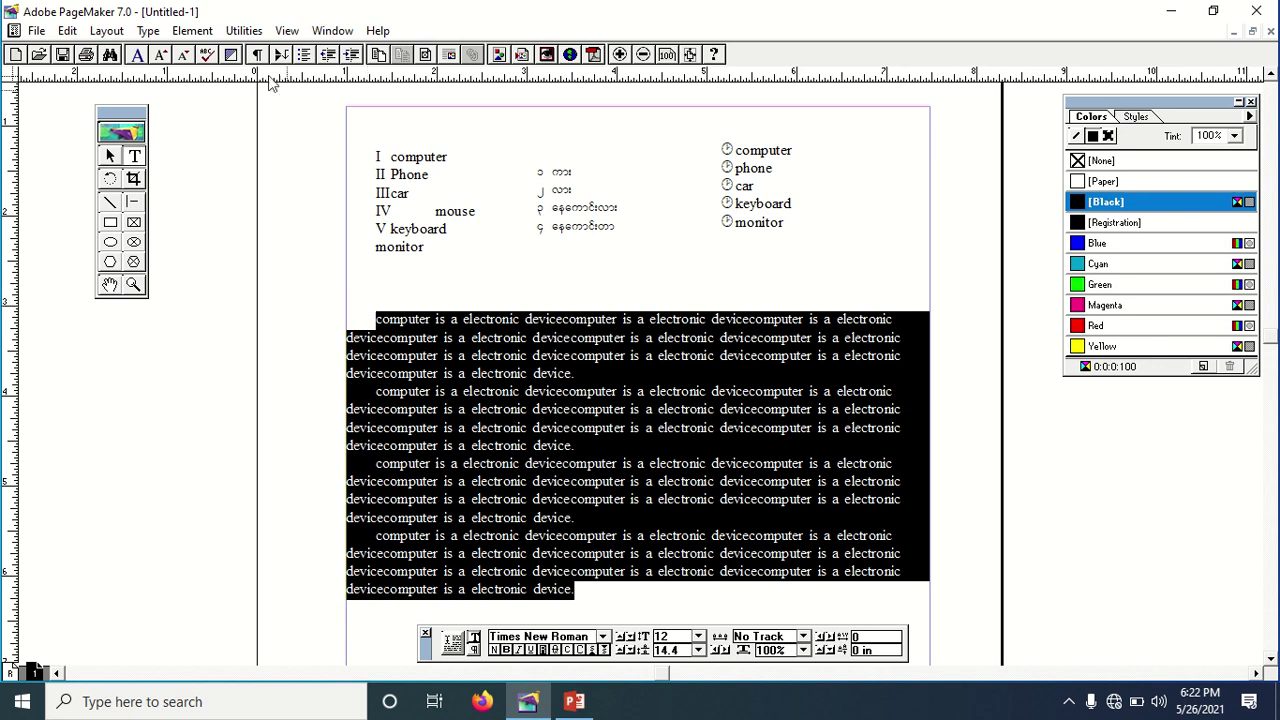
pyautogui.click(243, 31)
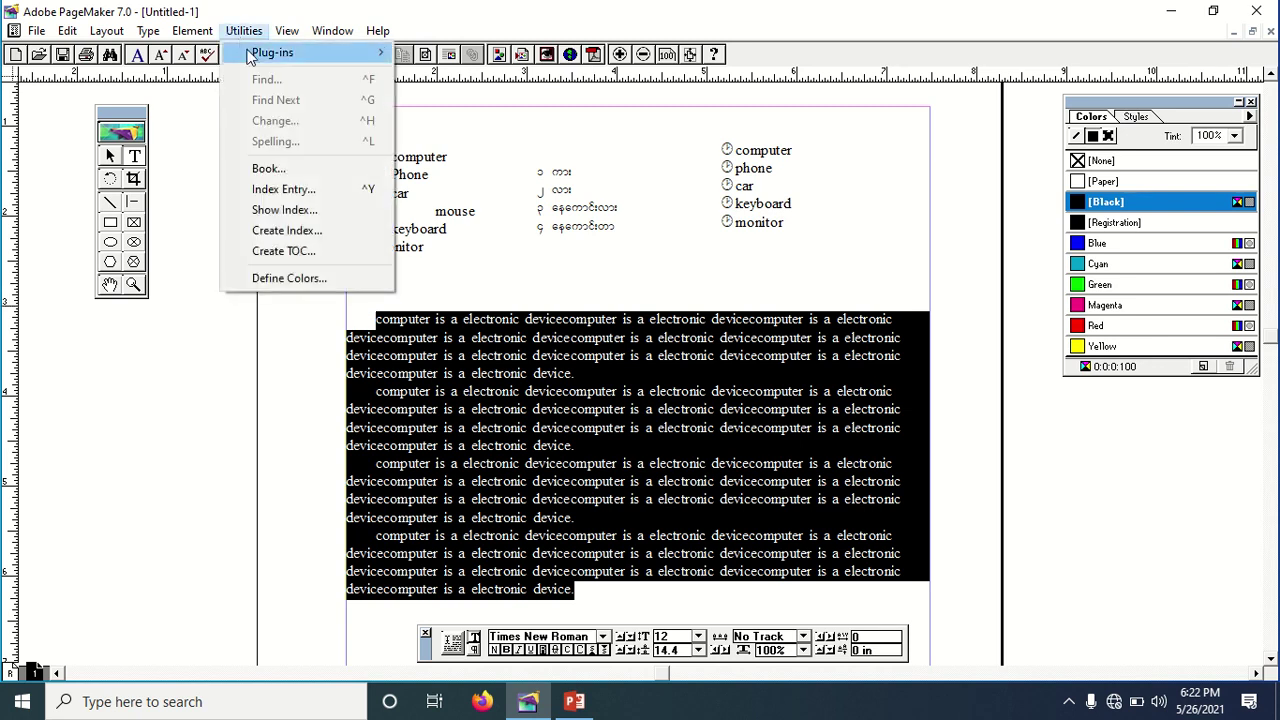
pyautogui.moveTo(274, 52)
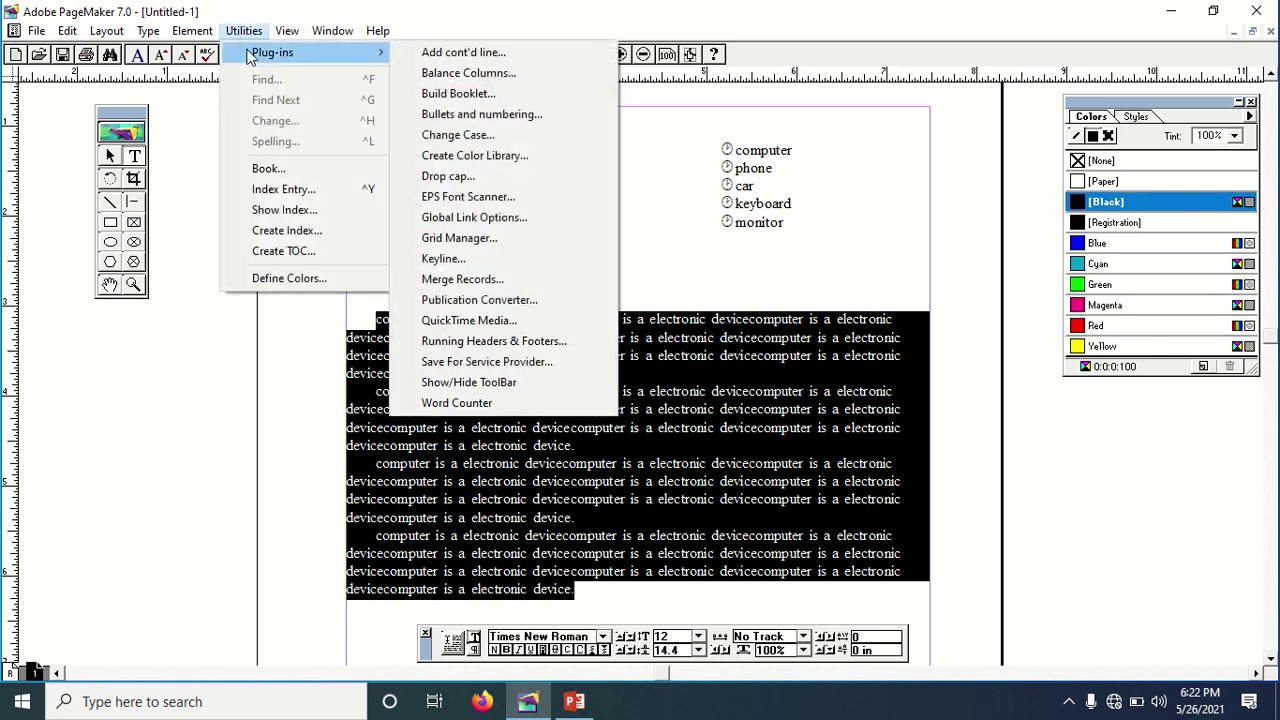
pyautogui.click(493, 116)
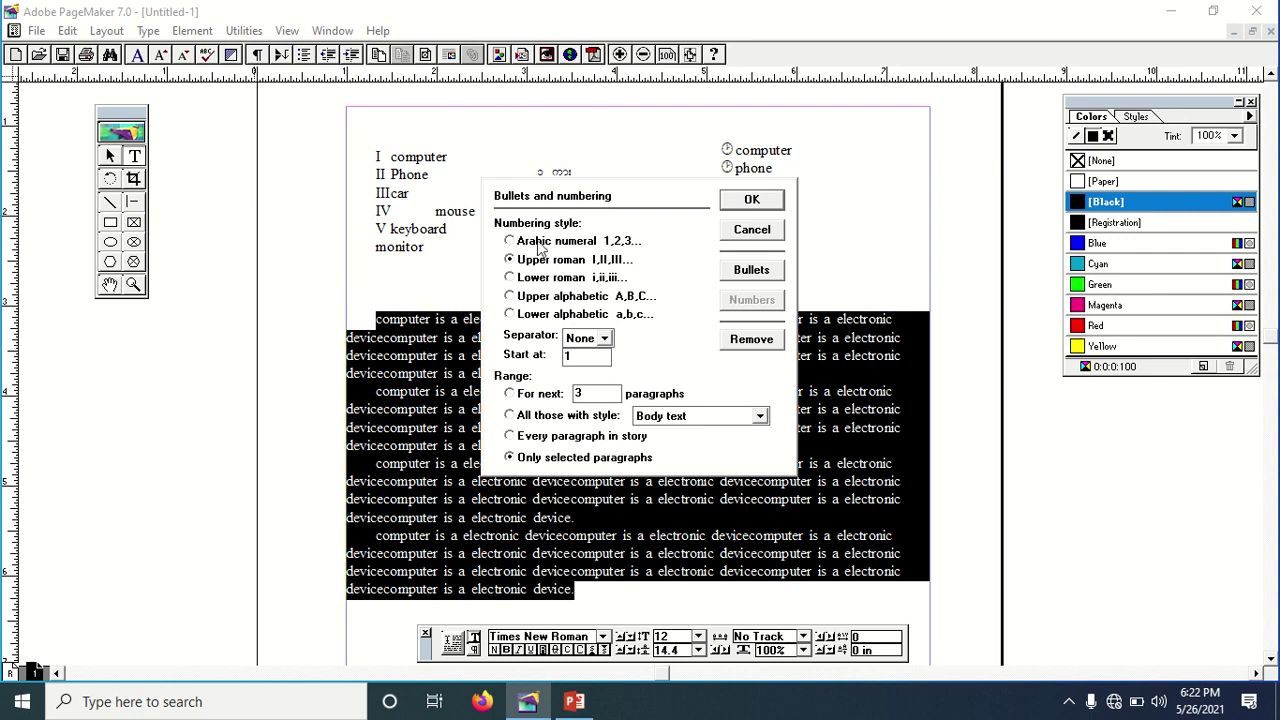
pyautogui.click(509, 242)
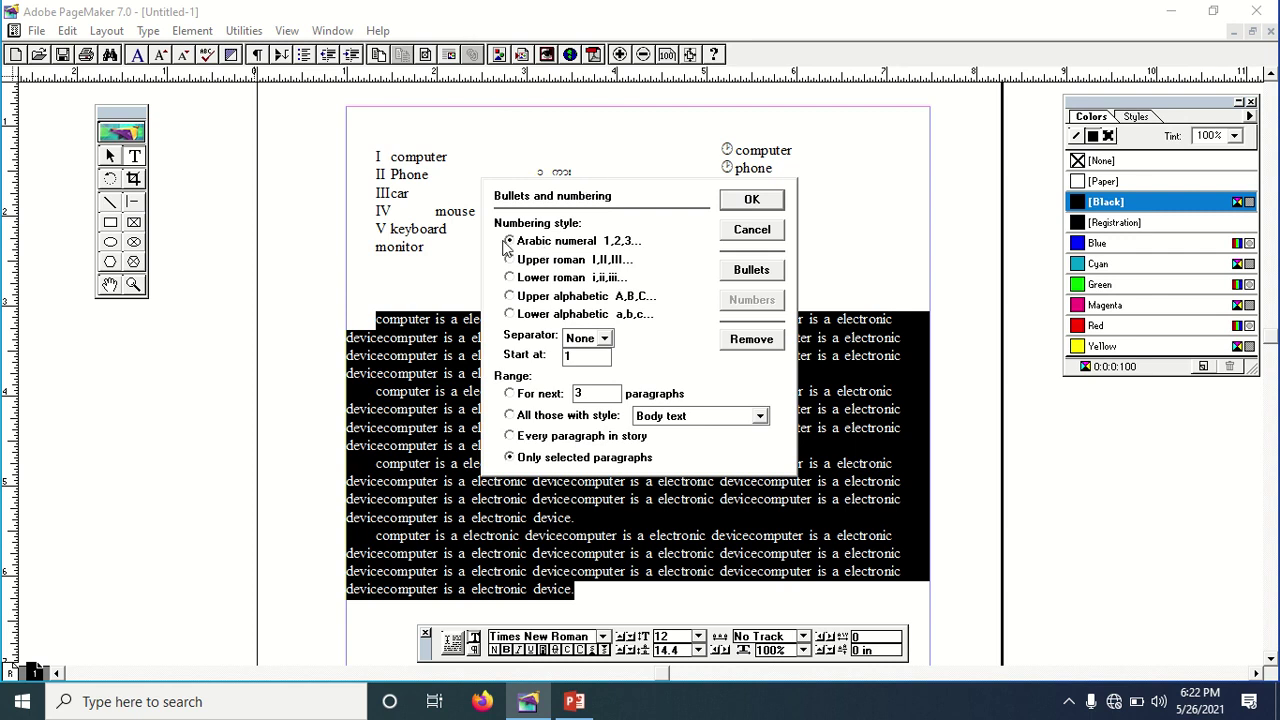
pyautogui.click(748, 272)
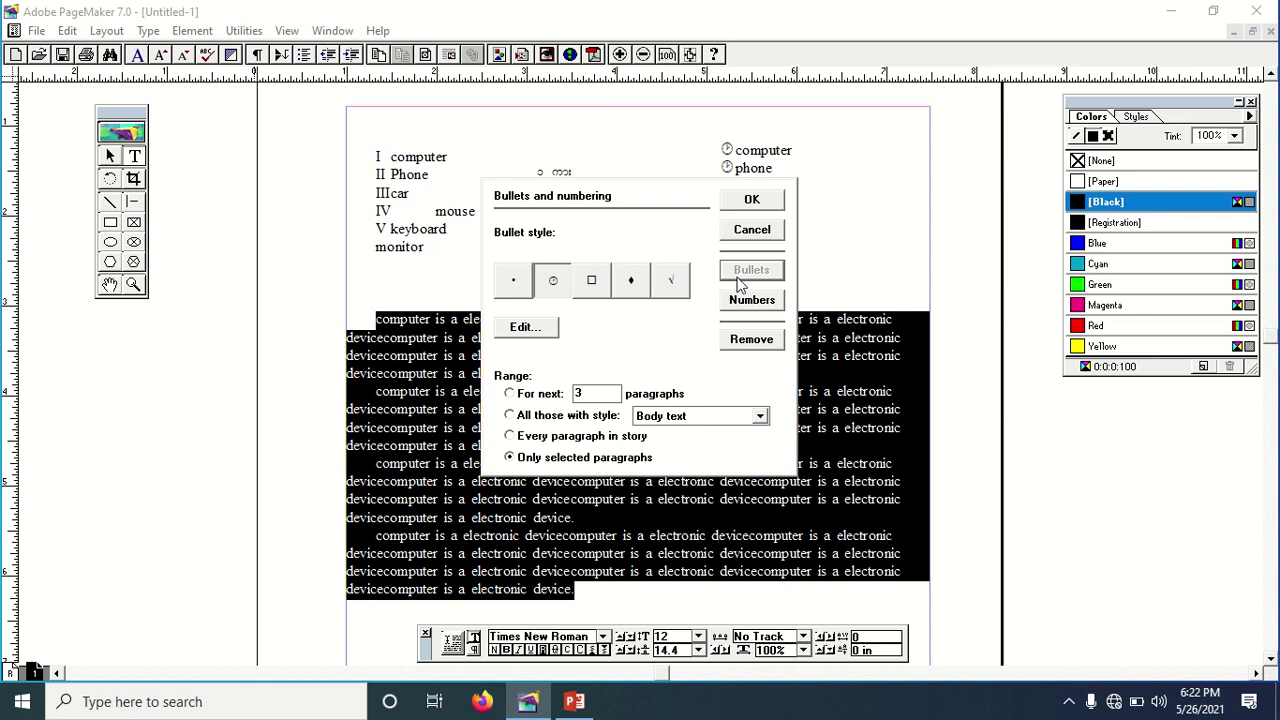
pyautogui.click(554, 276)
pyautogui.click(752, 303)
pyautogui.click(516, 242)
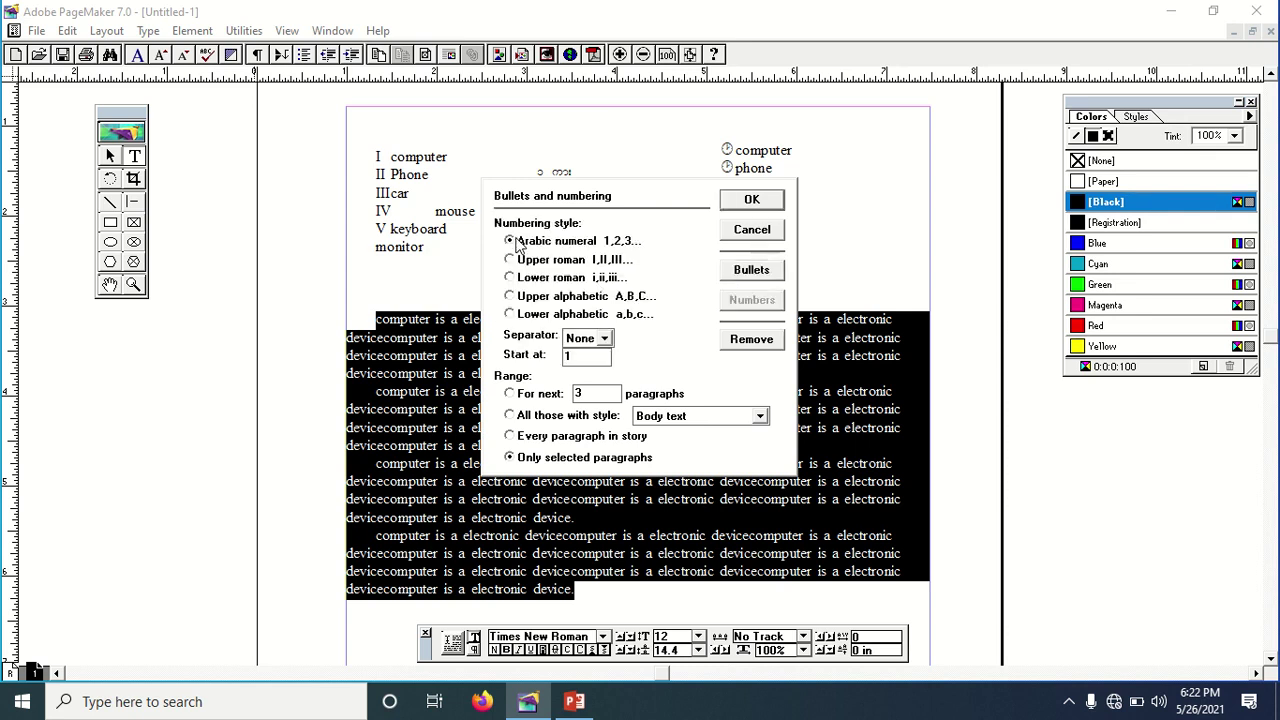
pyautogui.click(773, 205)
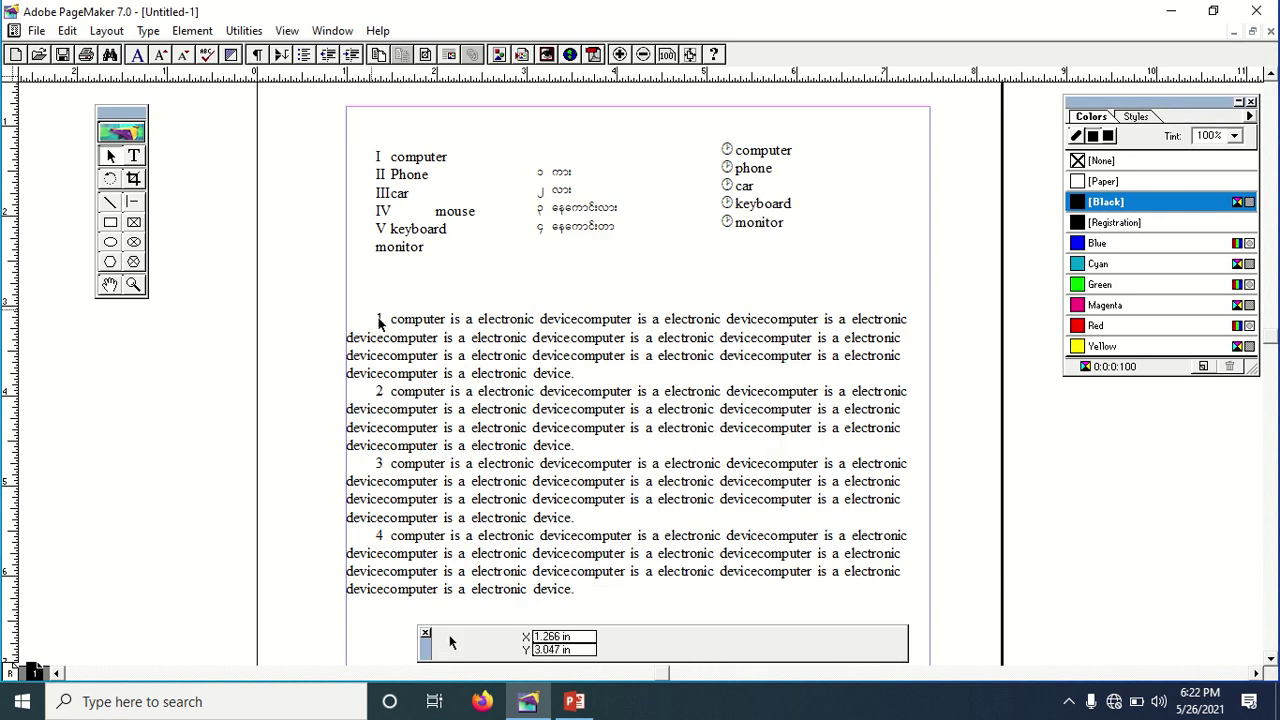
pyautogui.click(380, 322)
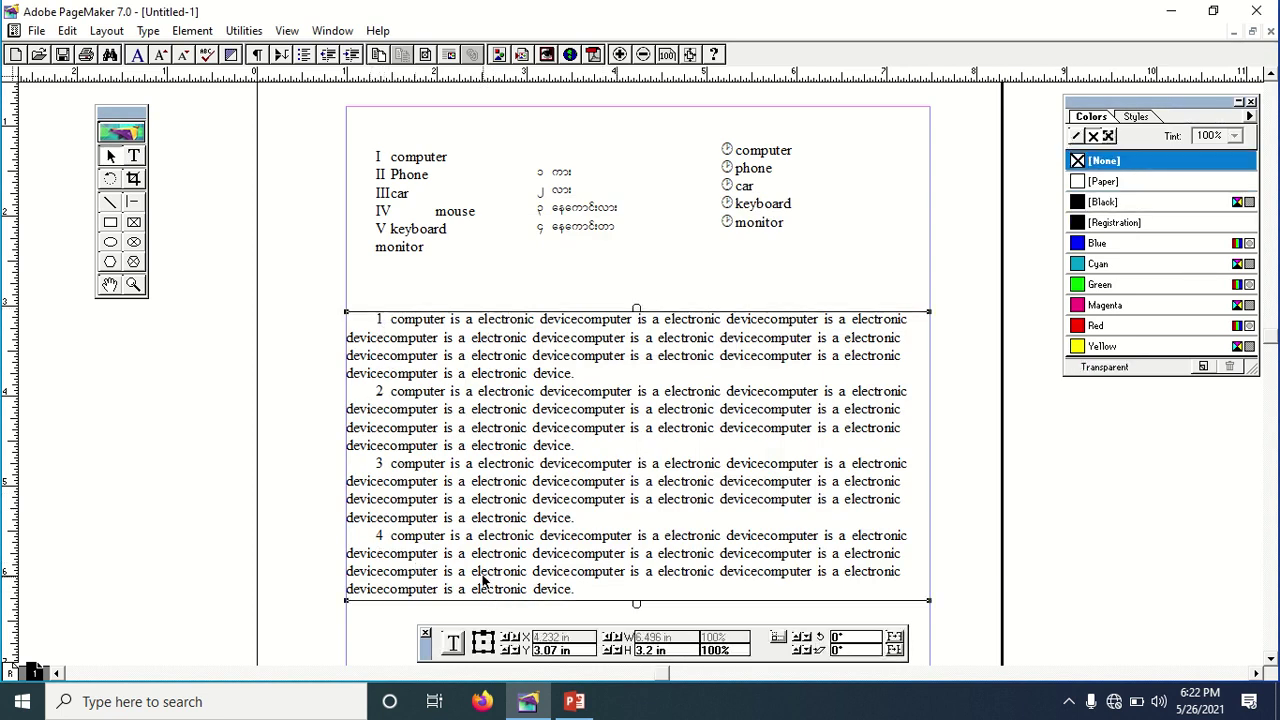
# Remove the Arabic numbering from all four paragraphs
pyautogui.click(134, 156)
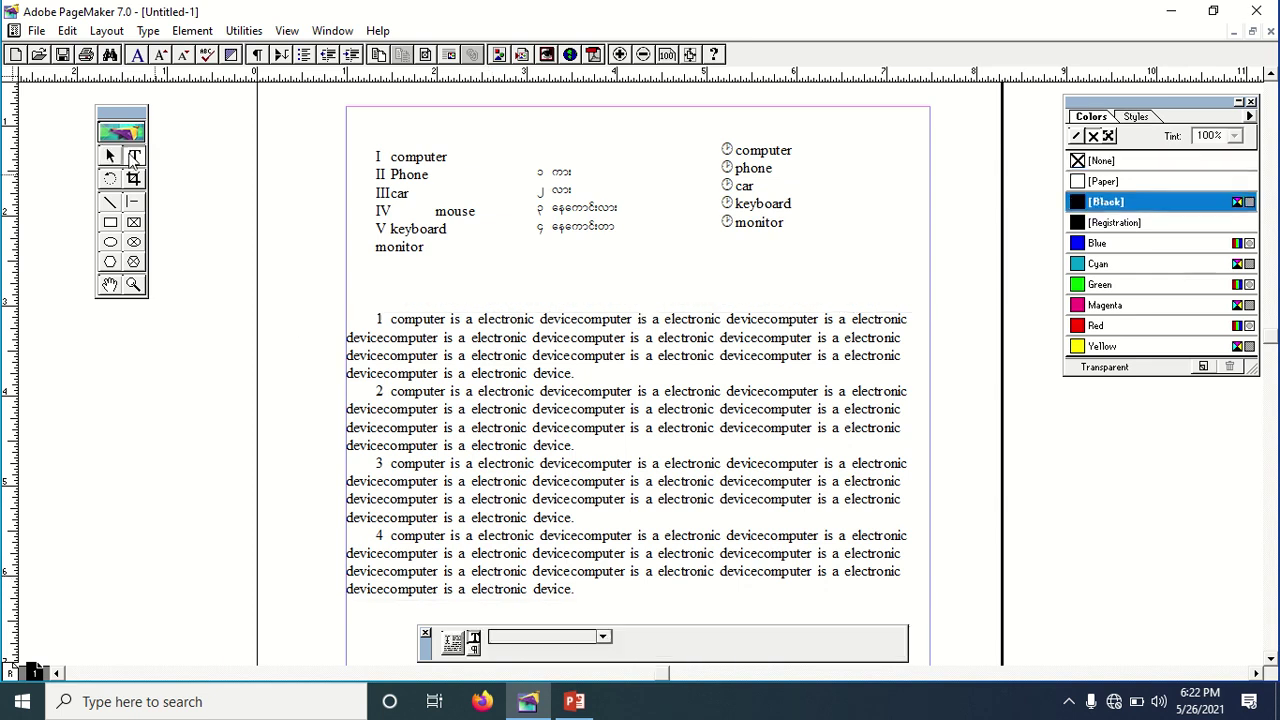
pyautogui.moveTo(575, 590); pyautogui.dragTo(343, 320)
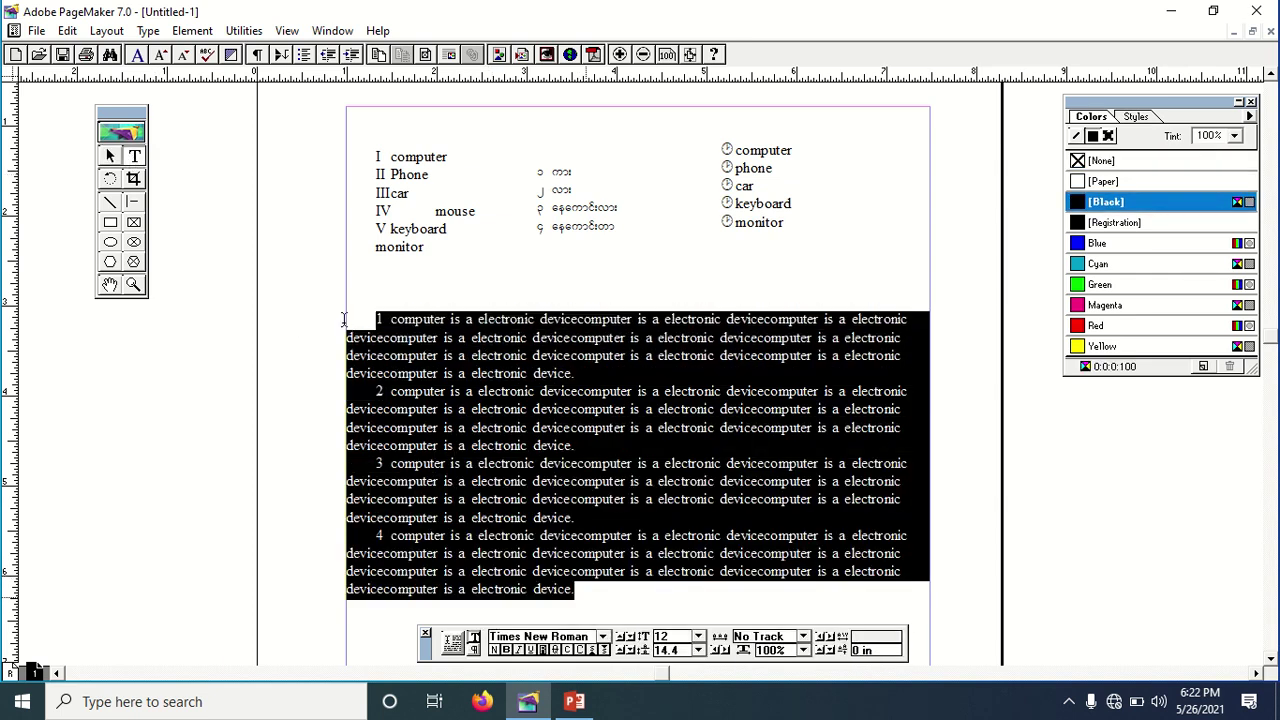
pyautogui.click(244, 31)
pyautogui.moveTo(272, 52)
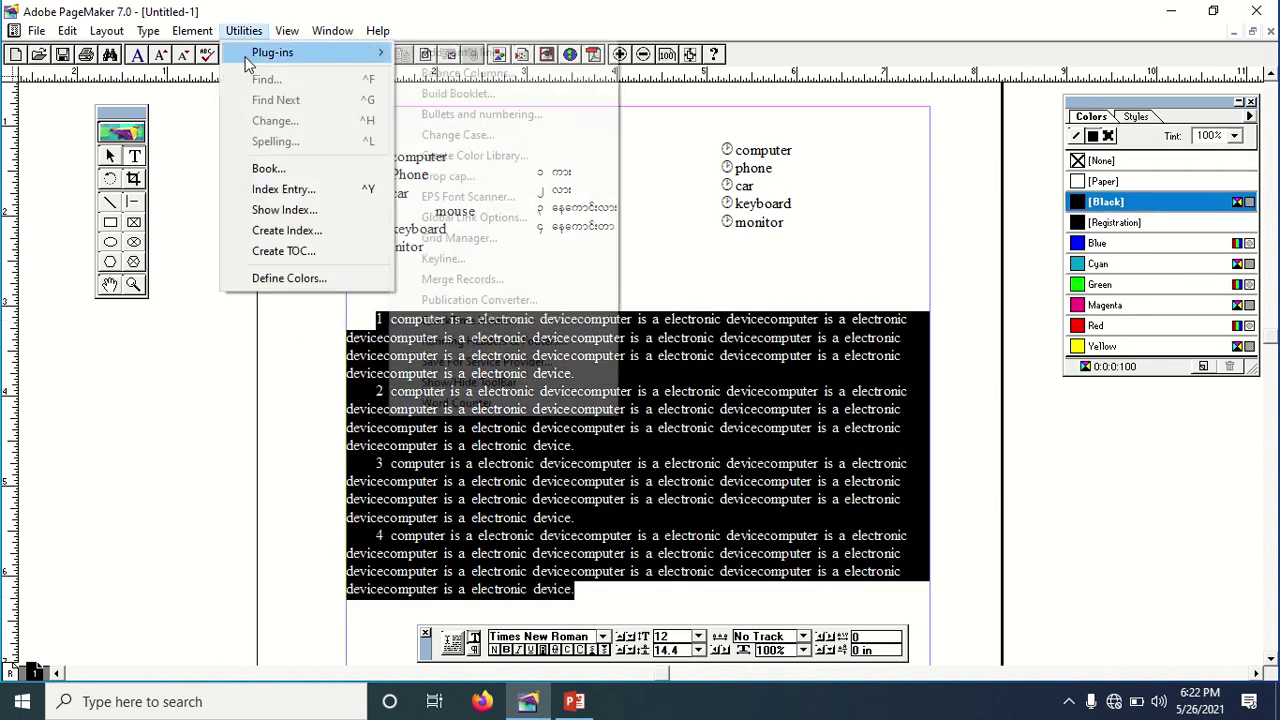
pyautogui.click(476, 115)
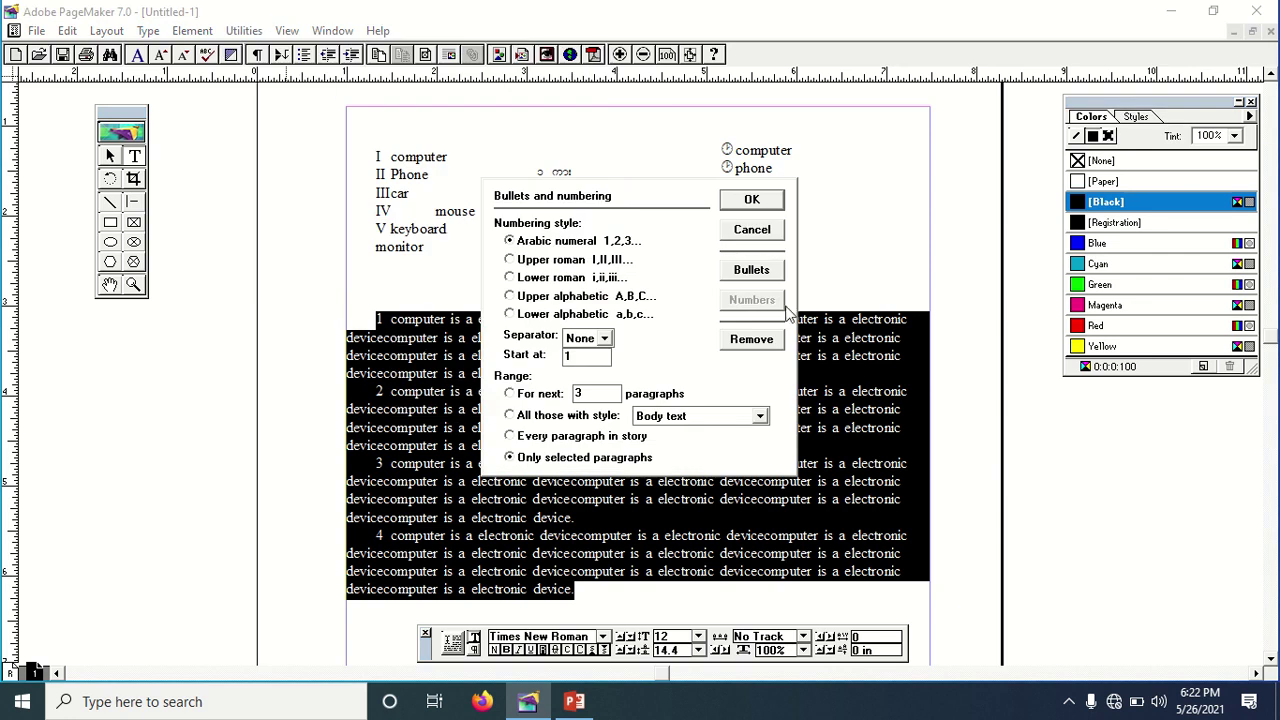
pyautogui.click(752, 339)
pyautogui.click(633, 416)
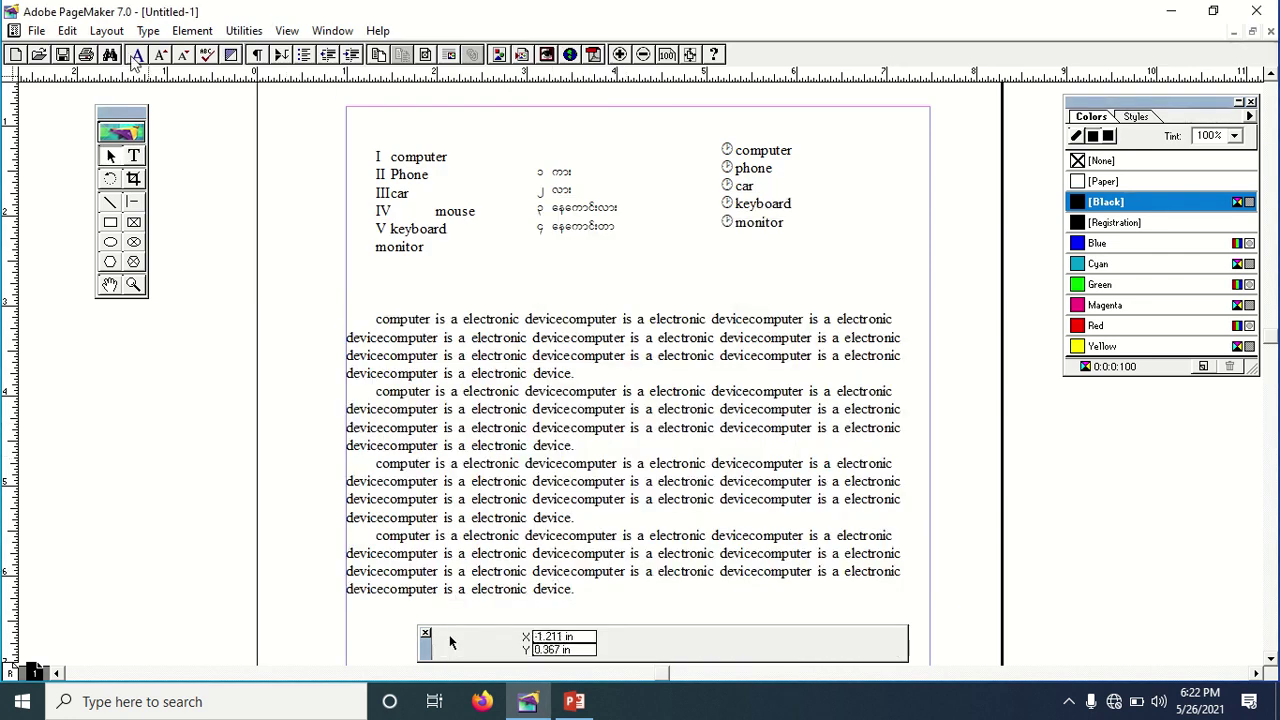
# Bullet the four selected paragraphs with the black telephone character from Wingdings at size 12
pyautogui.click(135, 157)
pyautogui.click(603, 590)
pyautogui.moveTo(576, 590); pyautogui.dragTo(374, 320)
pyautogui.click(240, 30)
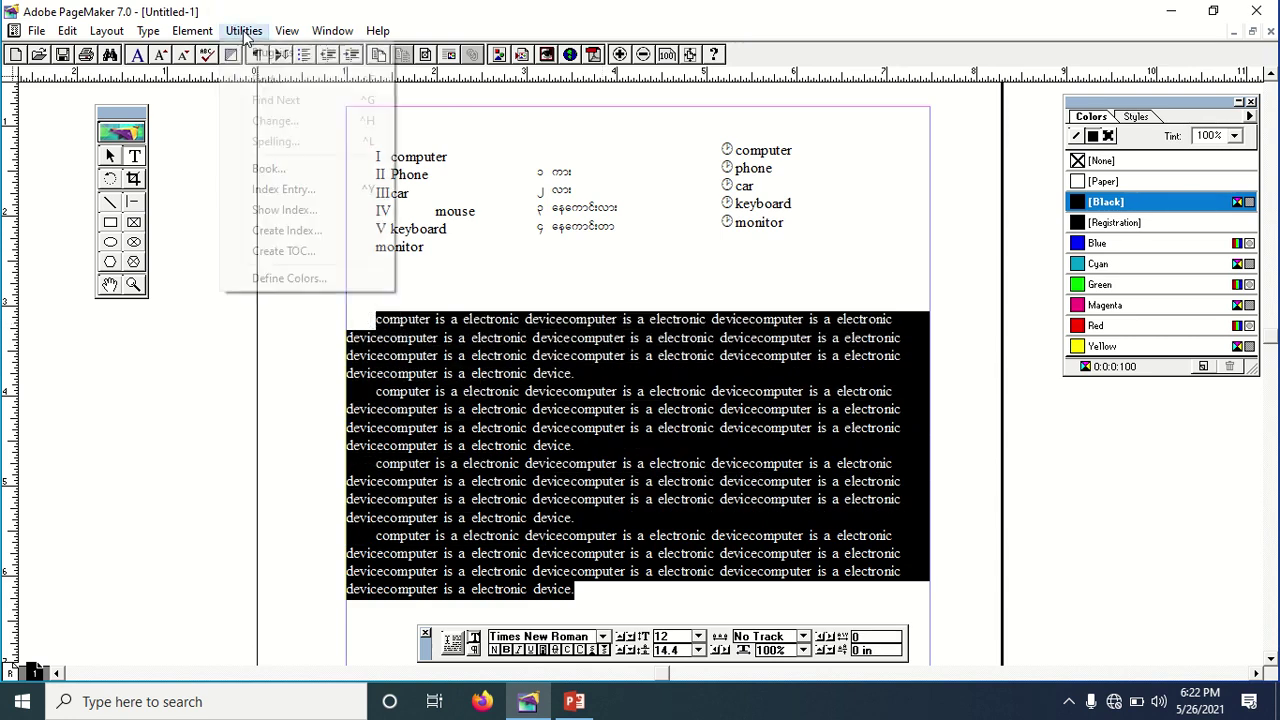
pyautogui.moveTo(280, 52)
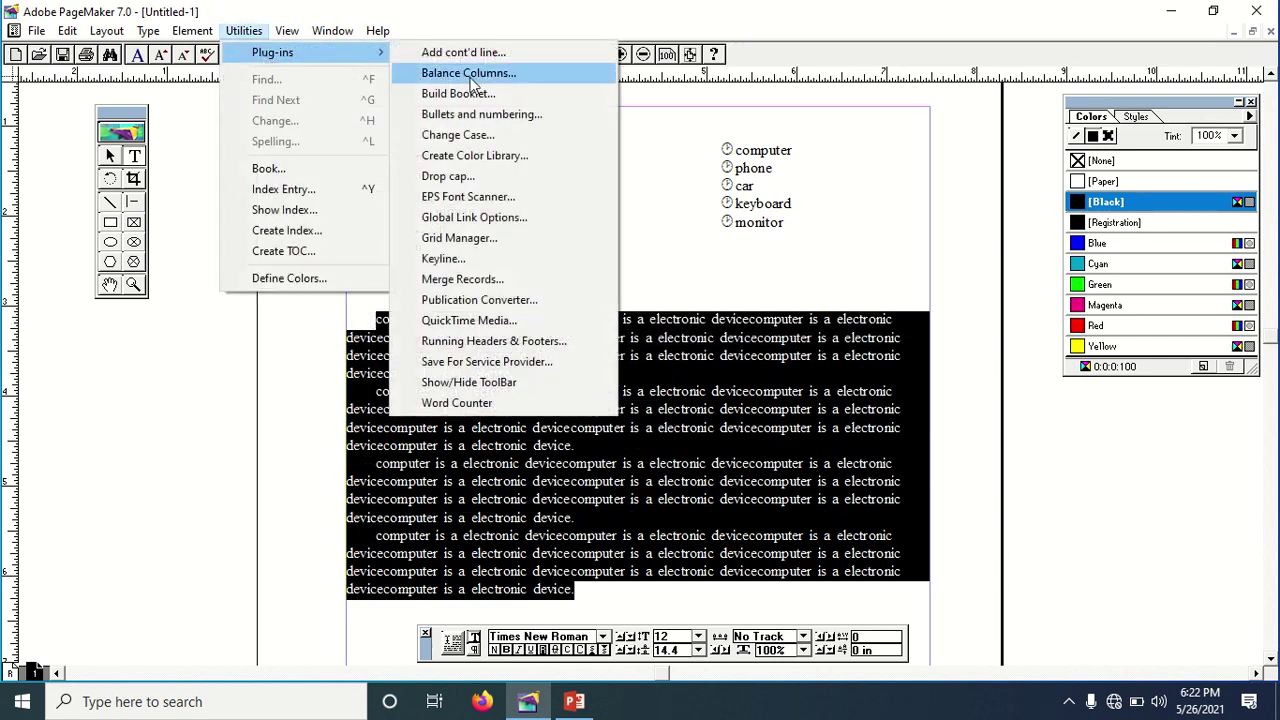
pyautogui.click(500, 118)
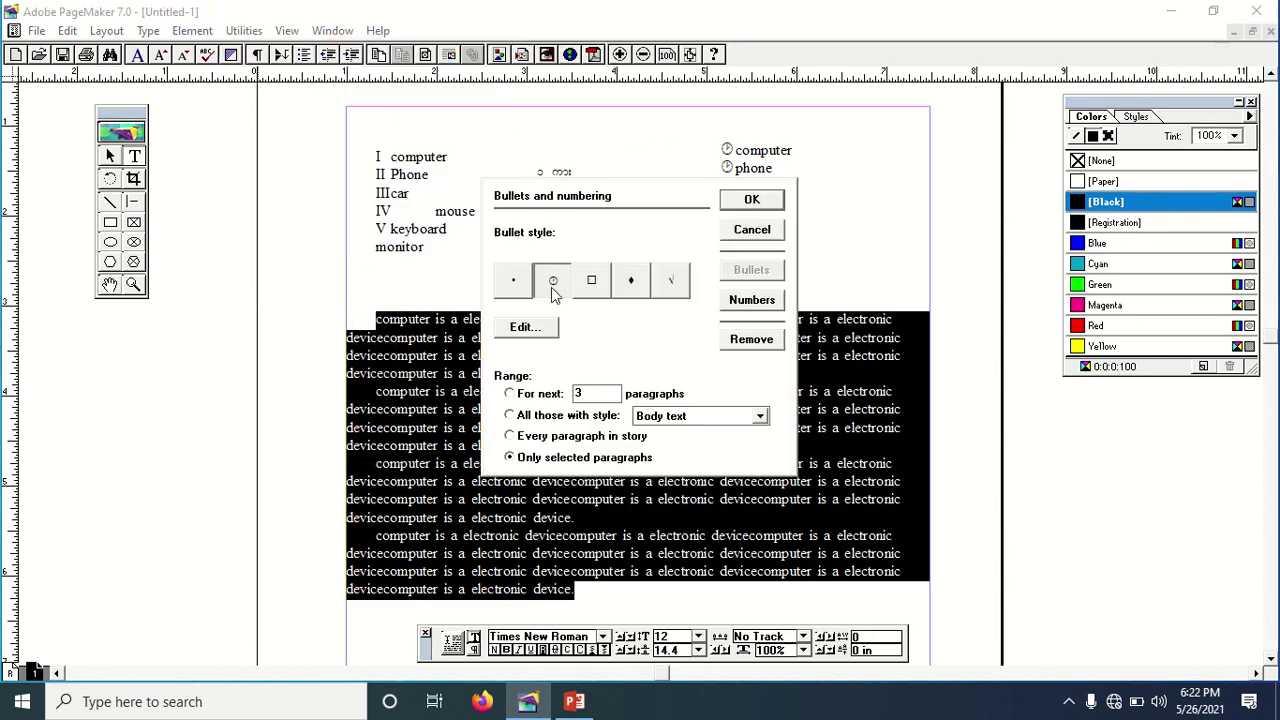
pyautogui.click(510, 330)
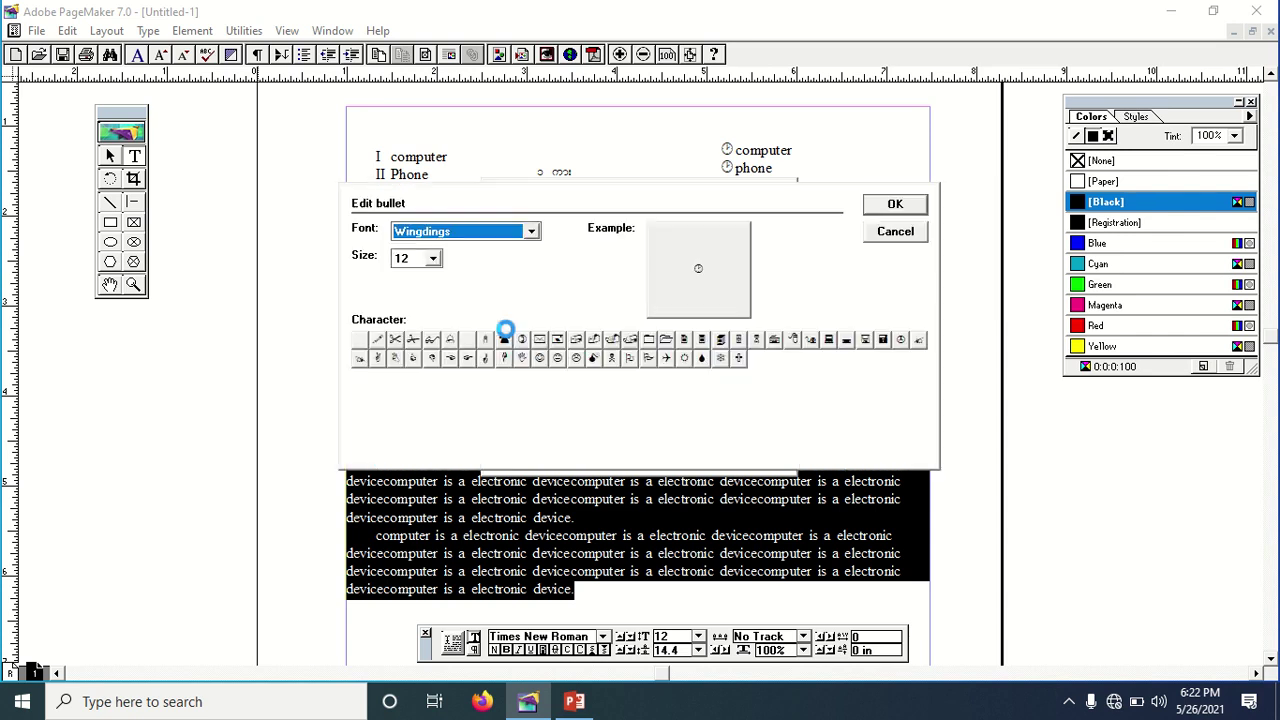
pyautogui.click(504, 339)
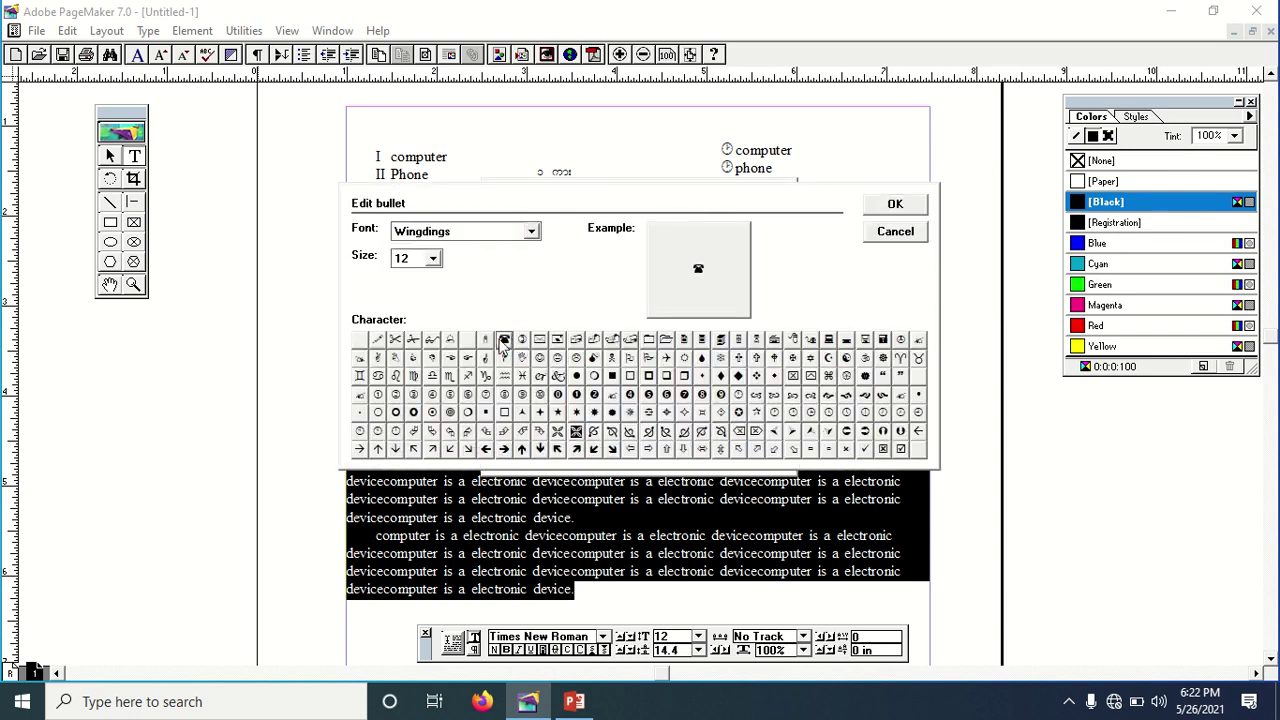
pyautogui.click(895, 204)
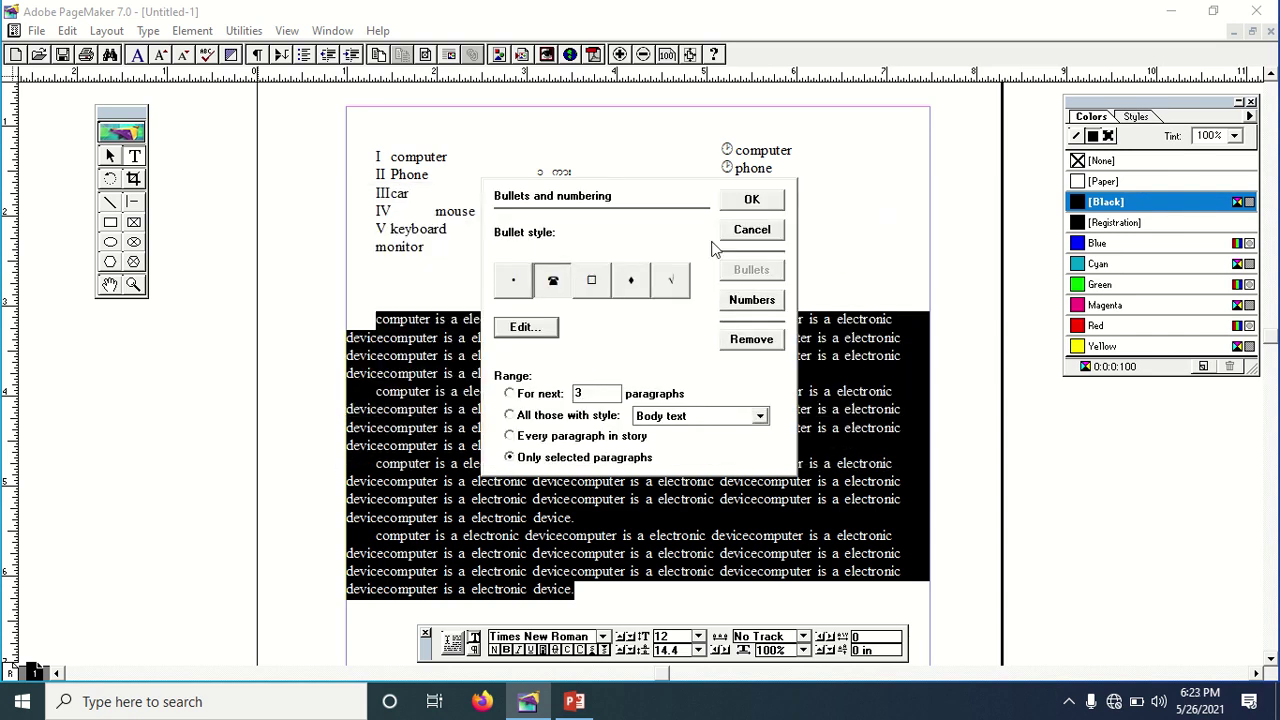
pyautogui.click(760, 204)
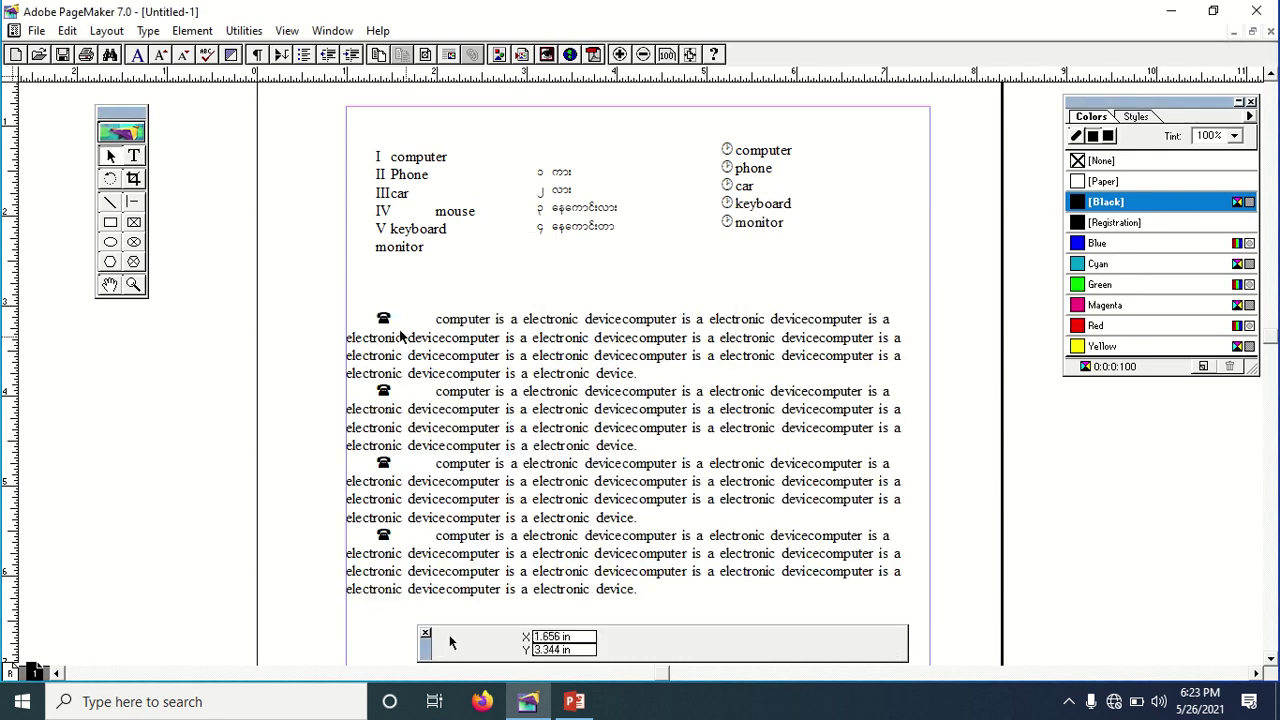
# Select the telephone-bulleted text block and locate the Bullets and numbering plug-in
pyautogui.click(403, 337)
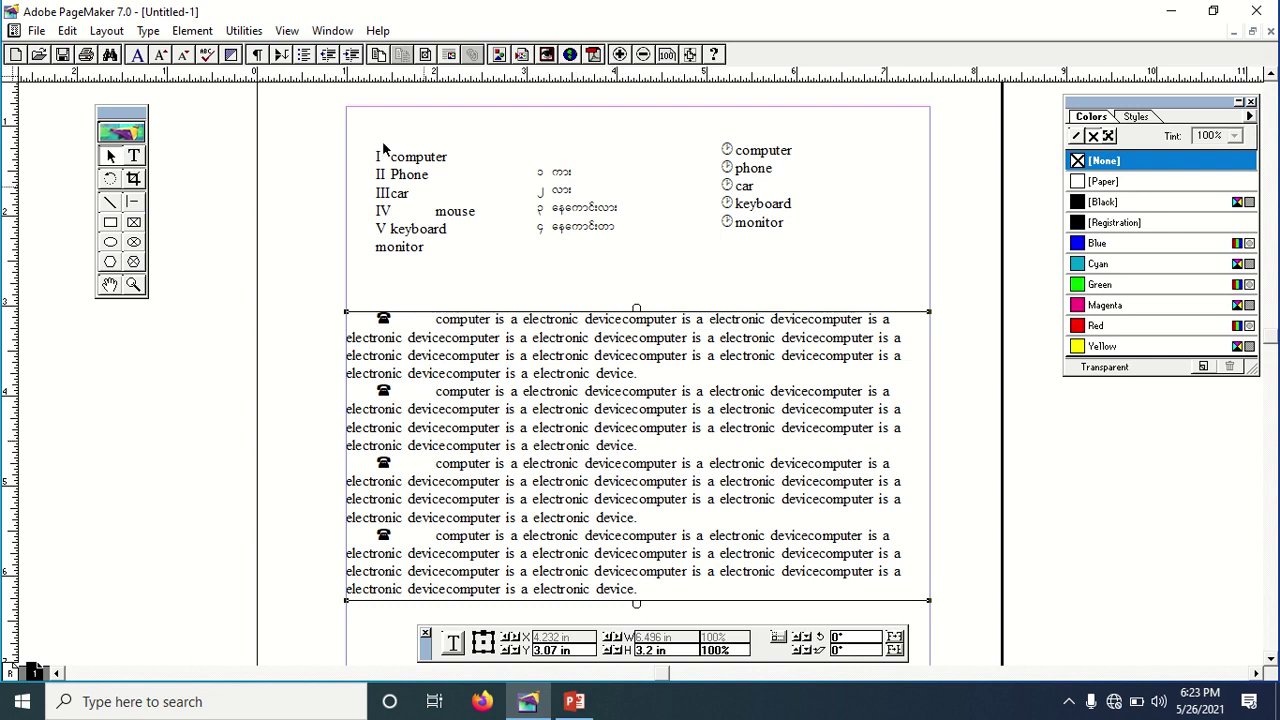
pyautogui.click(243, 30)
pyautogui.moveTo(265, 60)
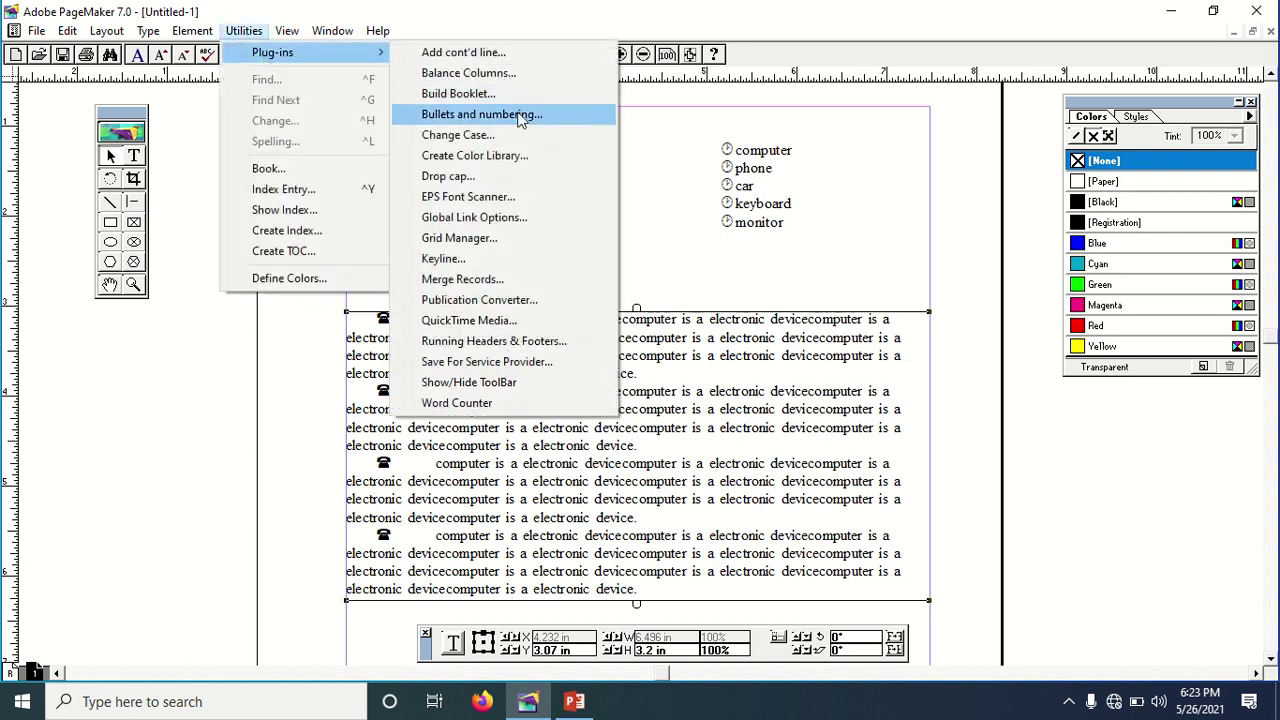